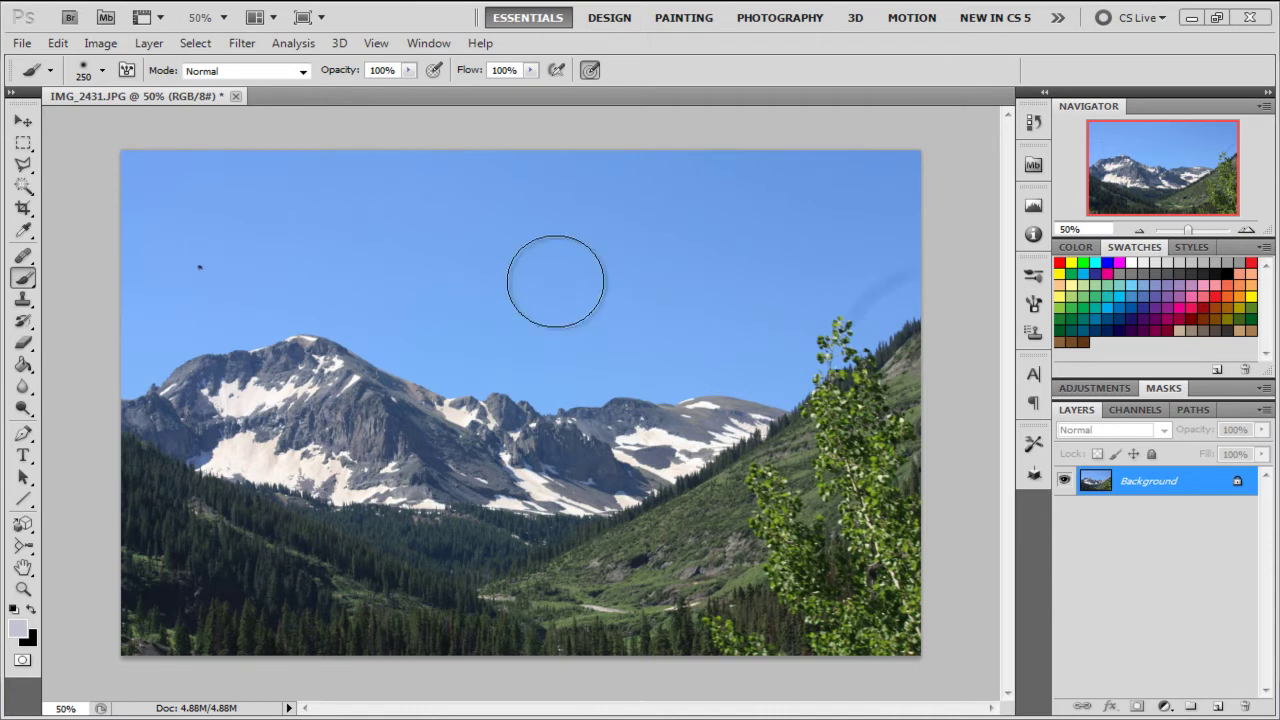
Step: Duplicate the Background layer and make the new Background copy layer active
click(22, 122)
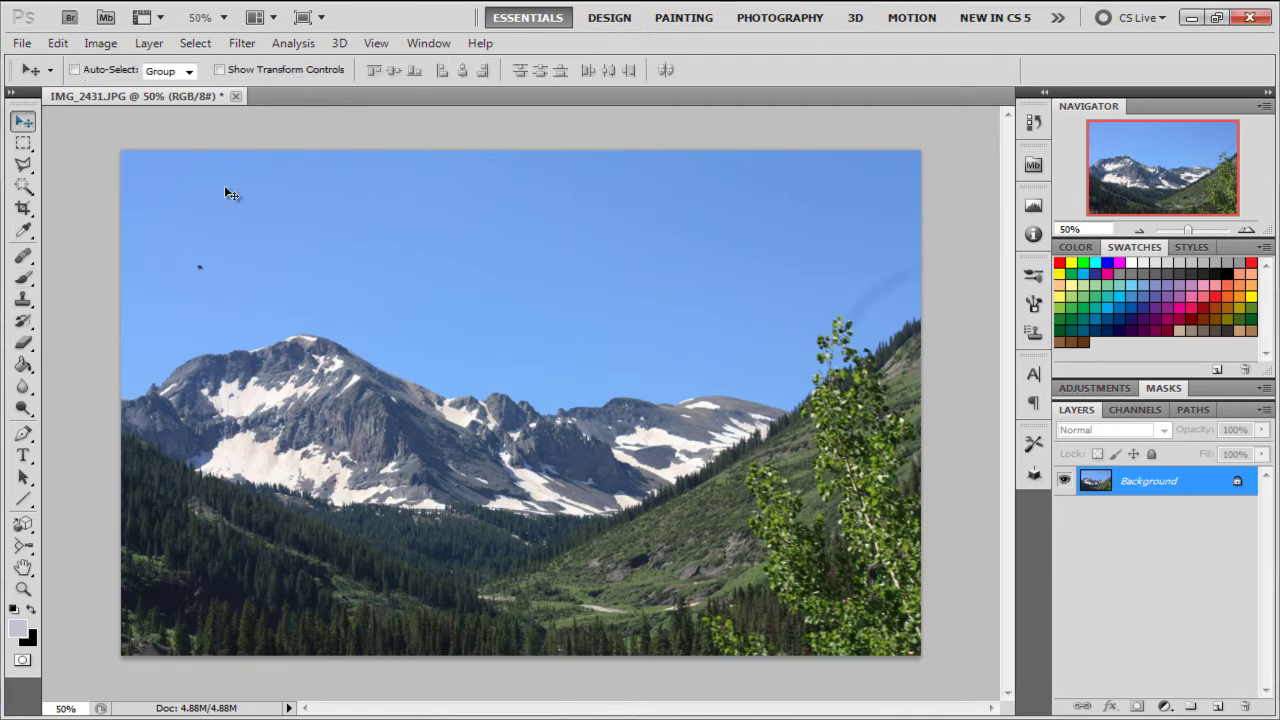
drag(1100, 258, 1157, 692)
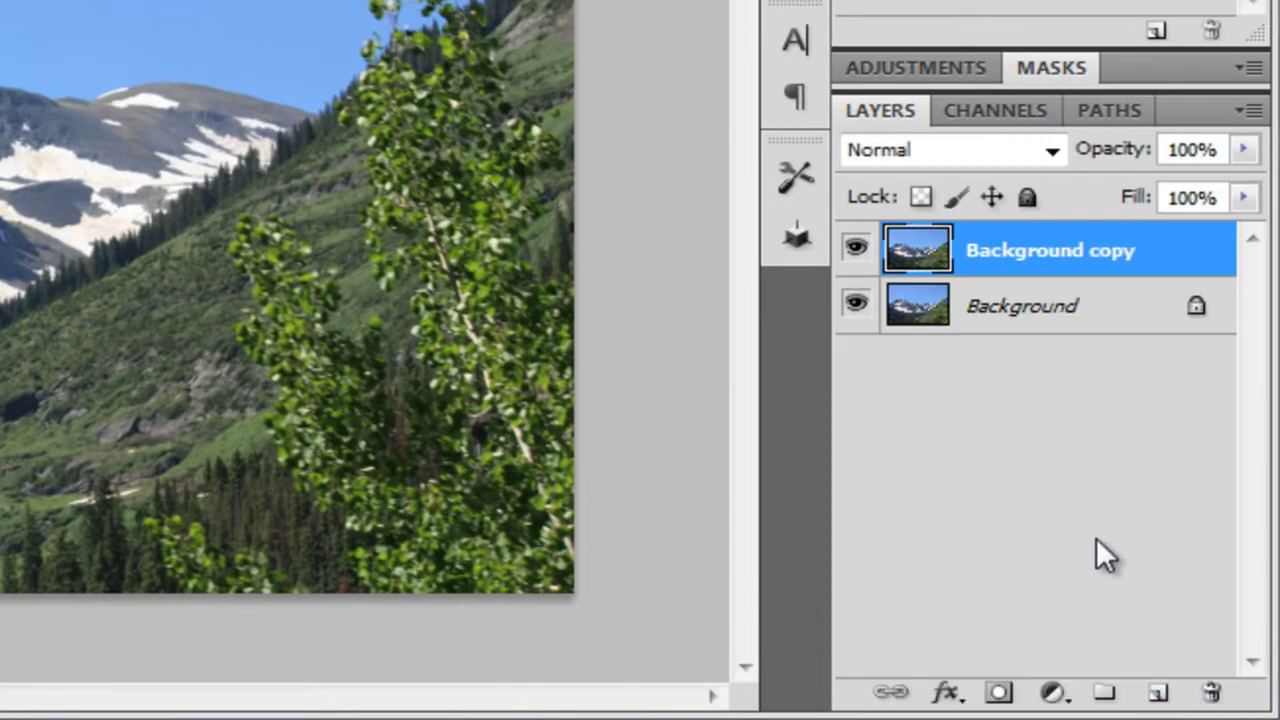
click(1033, 312)
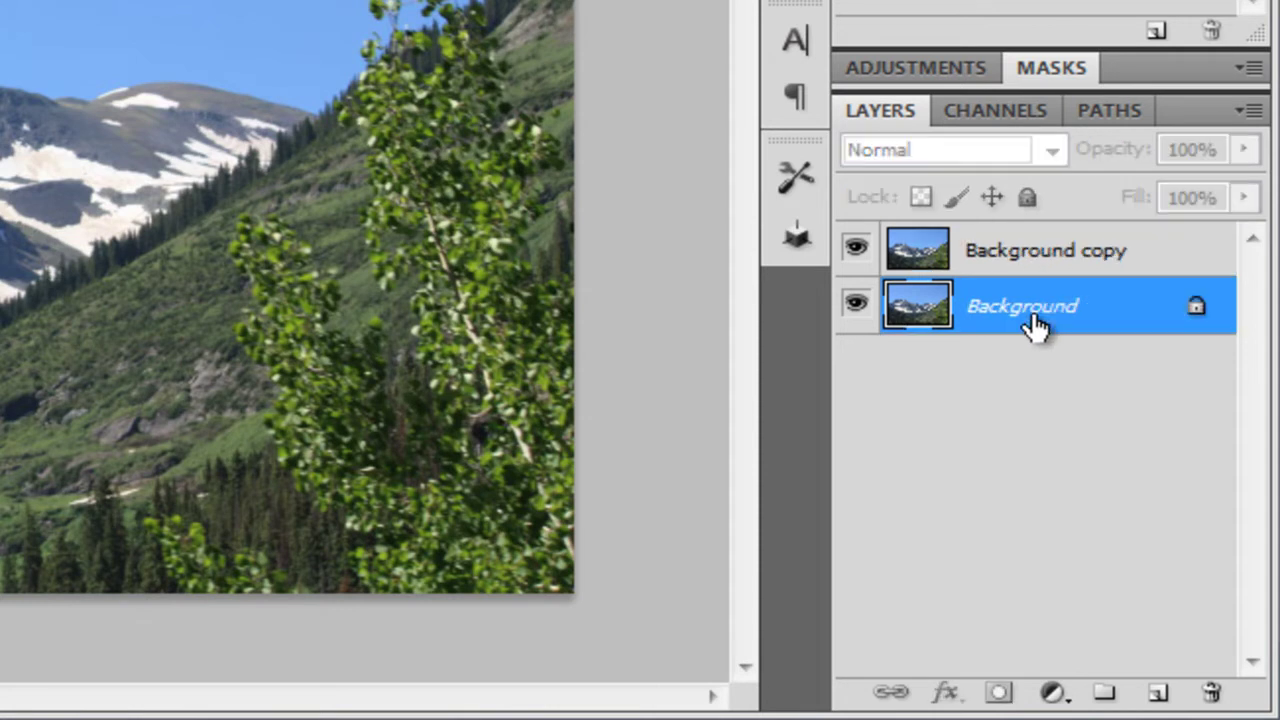
right_click(1035, 312)
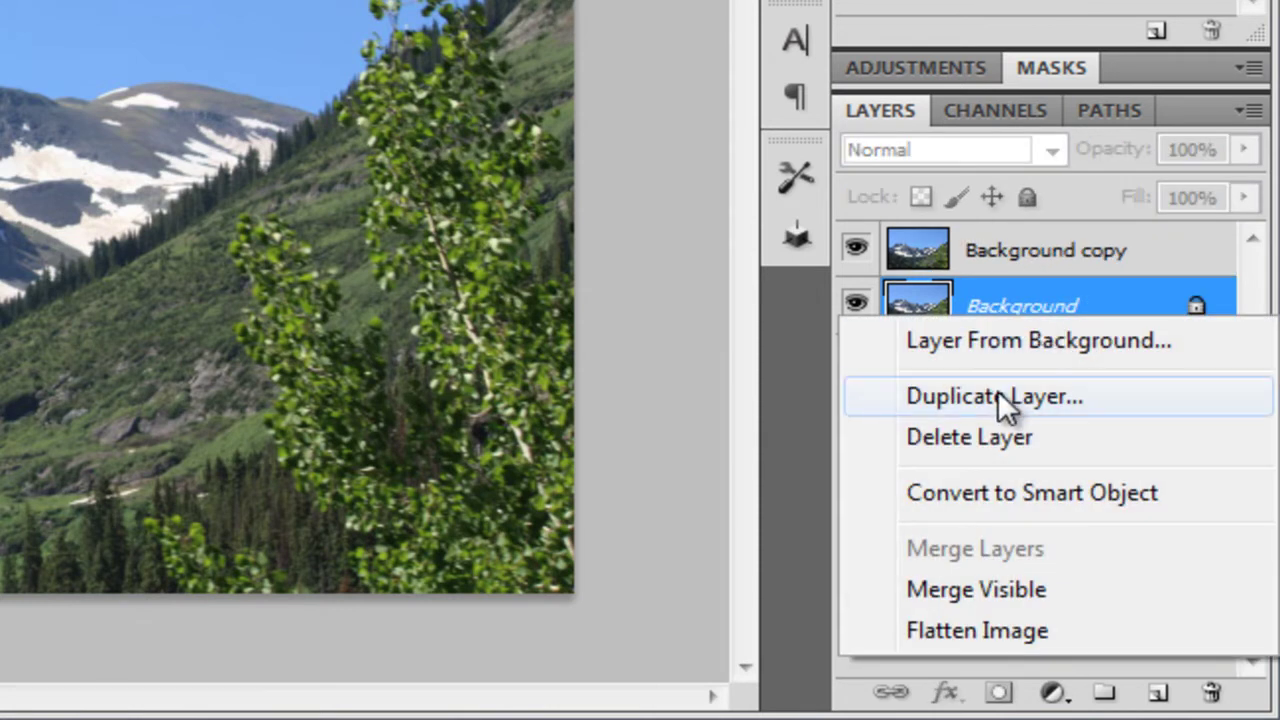
click(1021, 263)
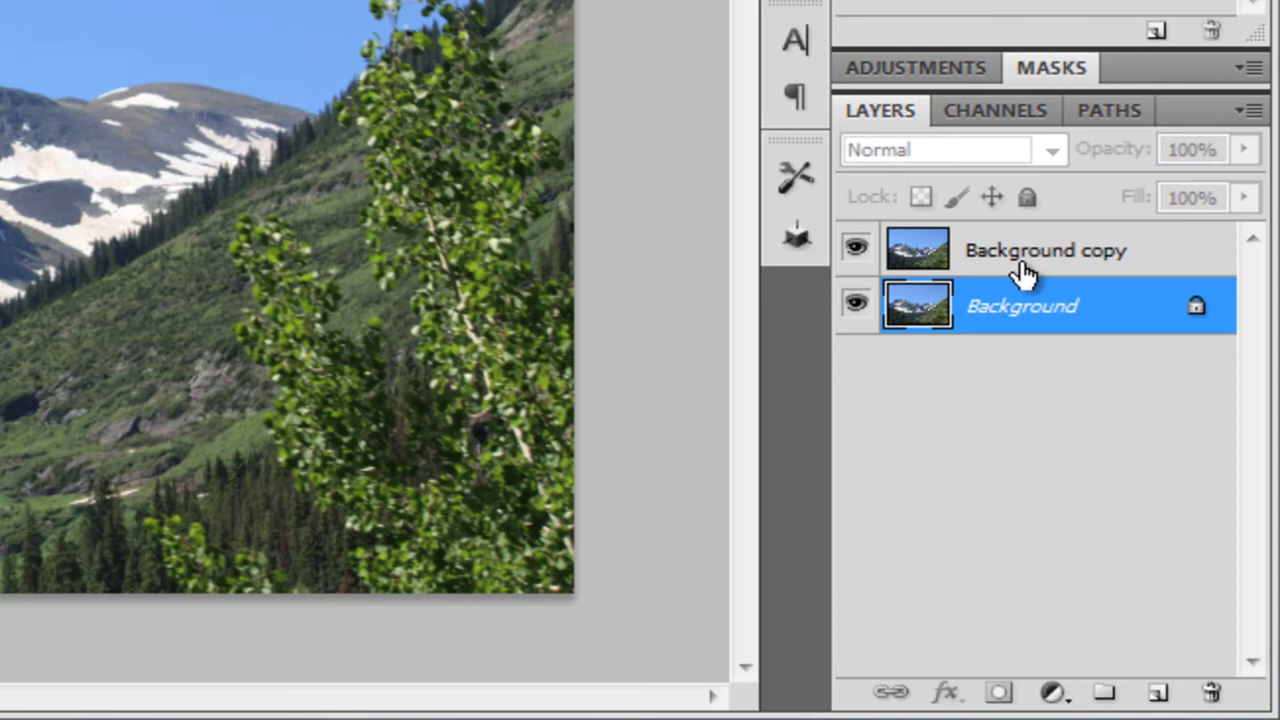
click(1021, 268)
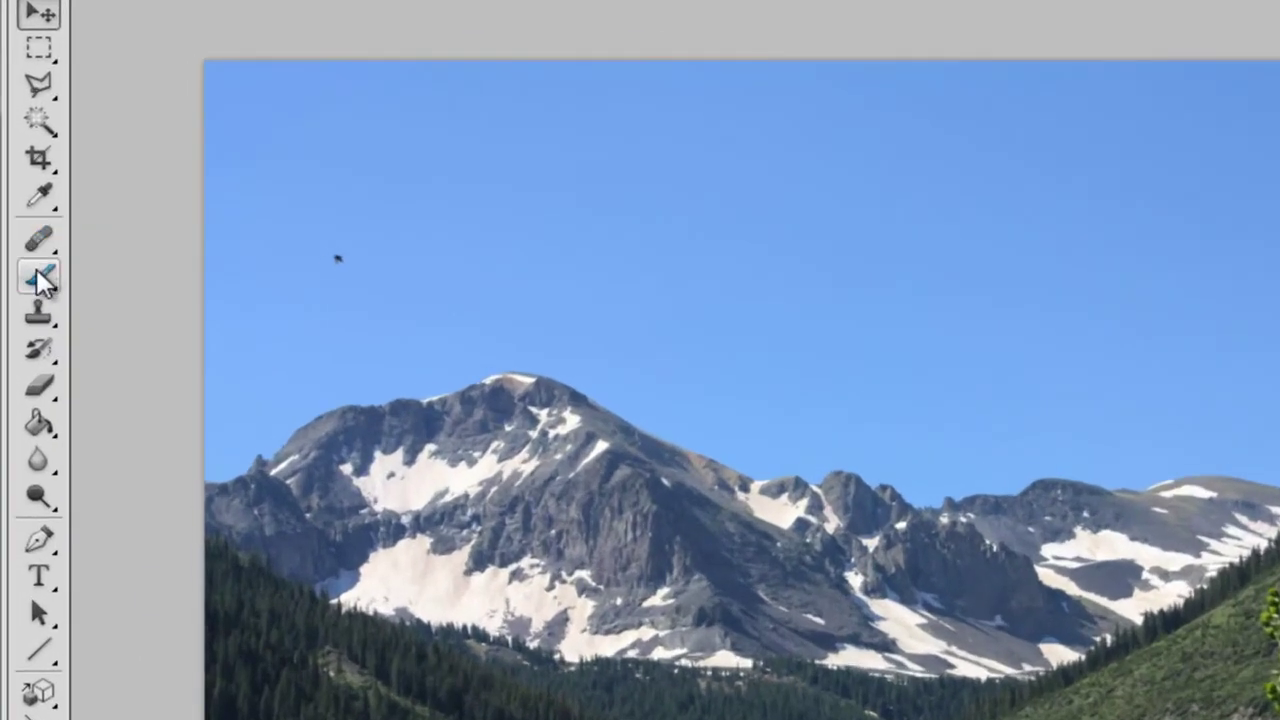
Step: With the Brush tool, pick the soft round preset and set its size to 400 px
click(37, 275)
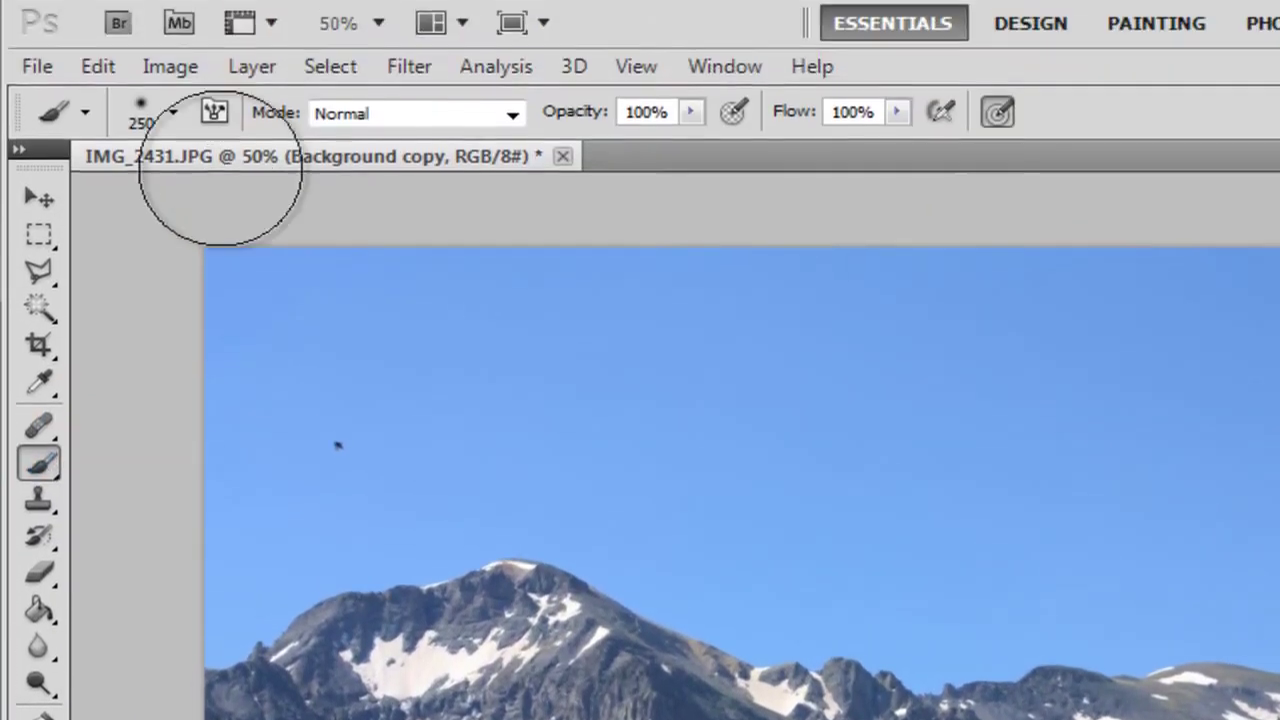
click(175, 117)
scroll(395, 365, up, 3)
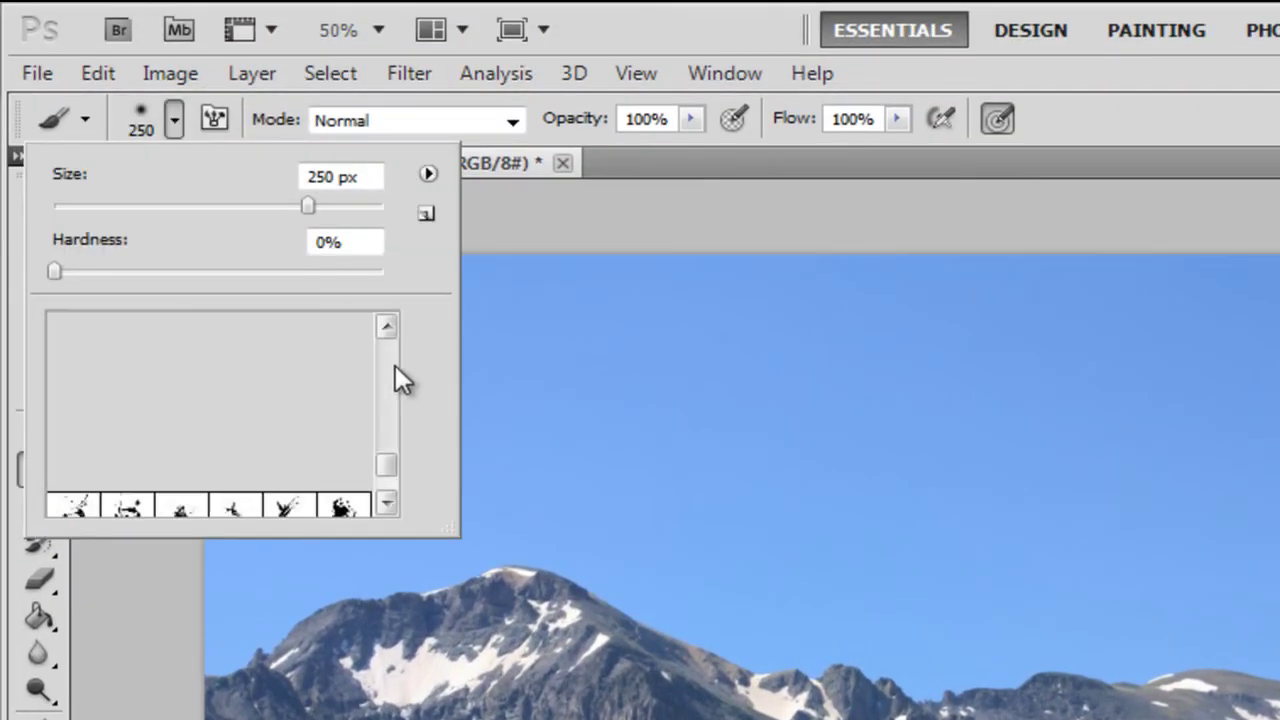
drag(390, 468, 387, 330)
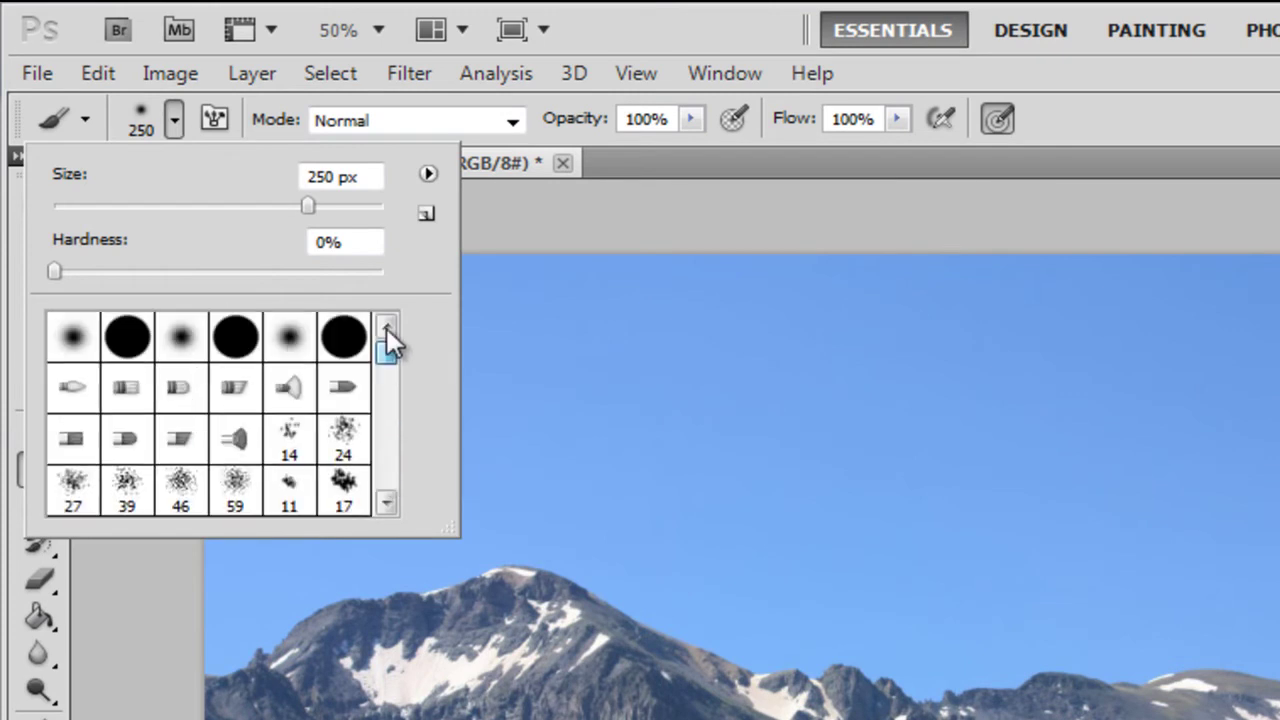
click(293, 343)
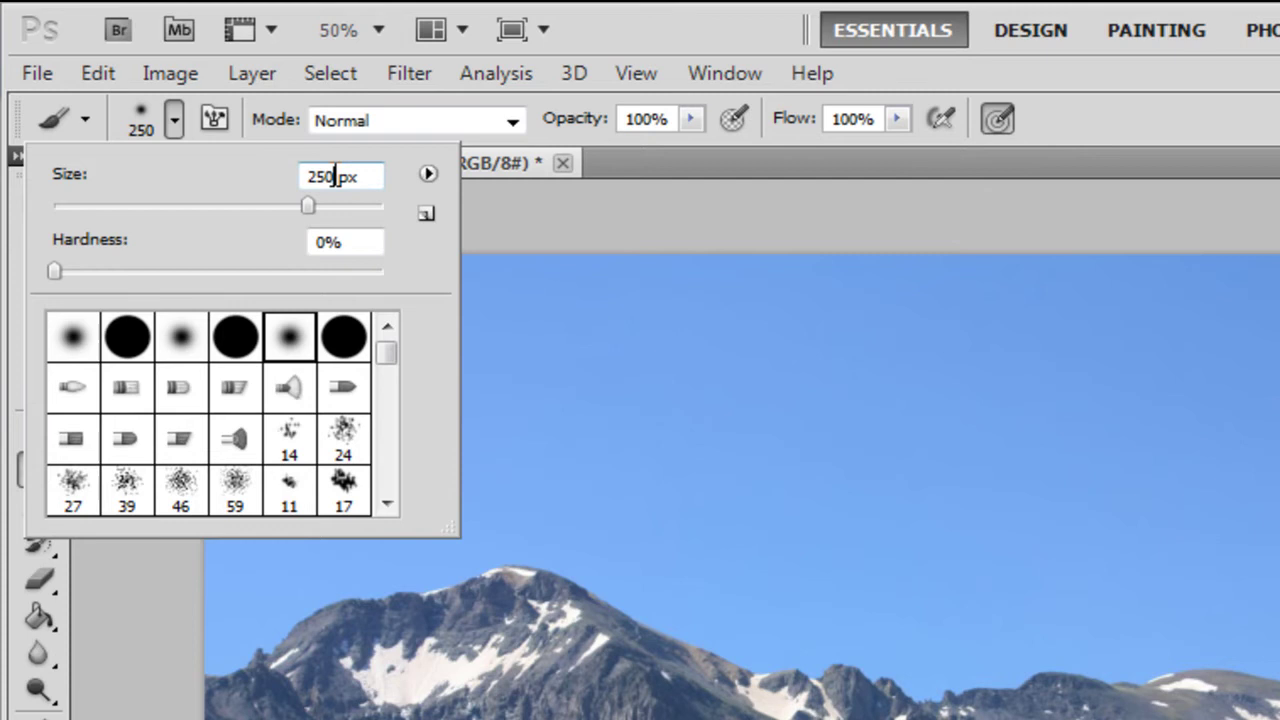
drag(336, 176, 307, 177)
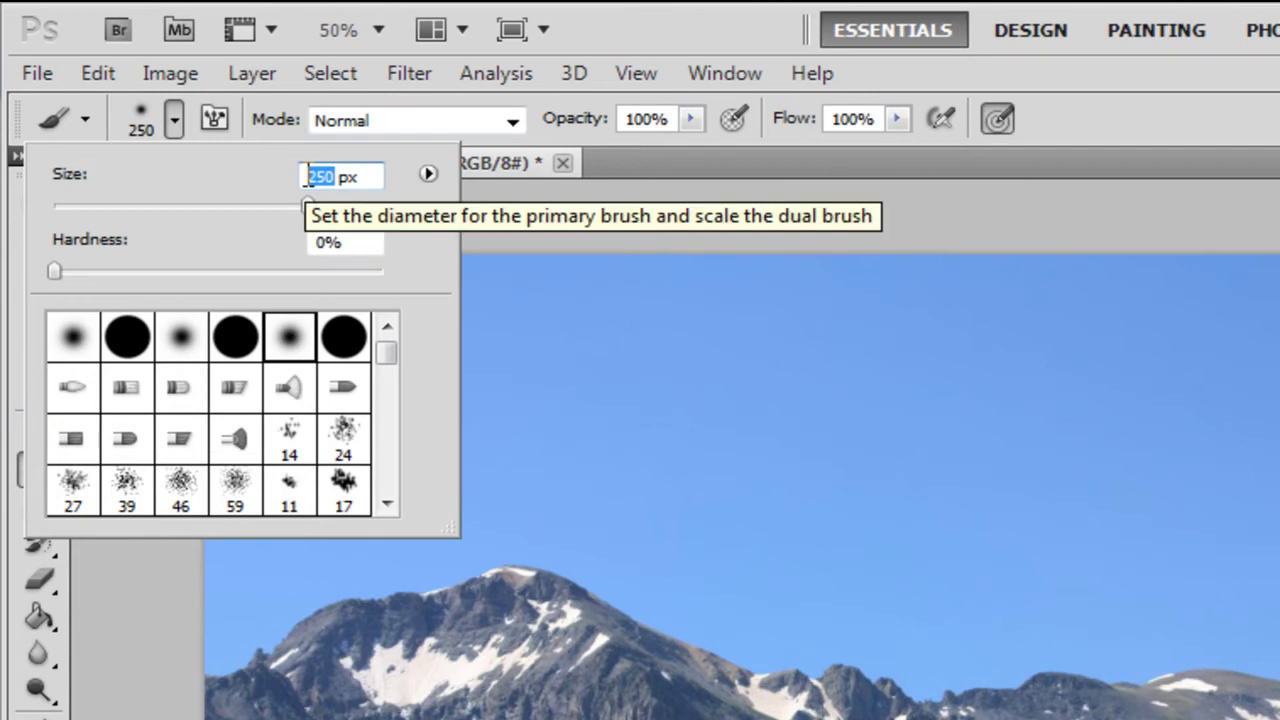
text(400)
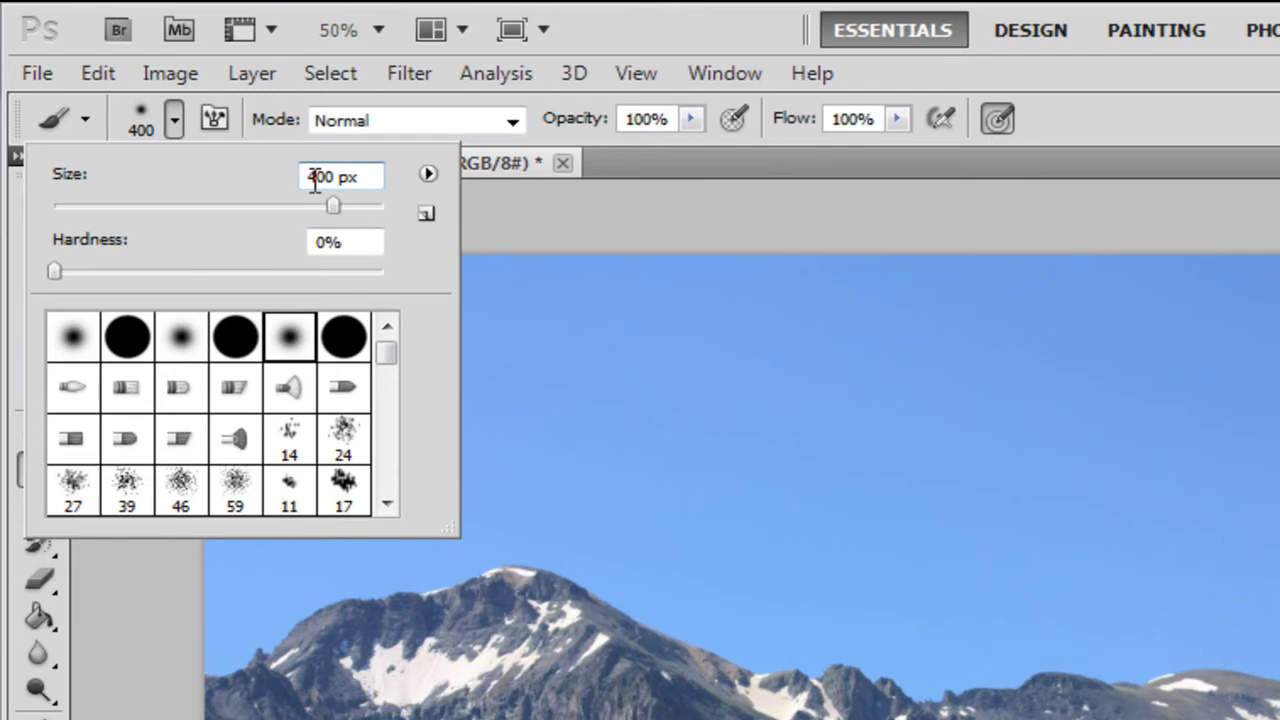
key(Return)
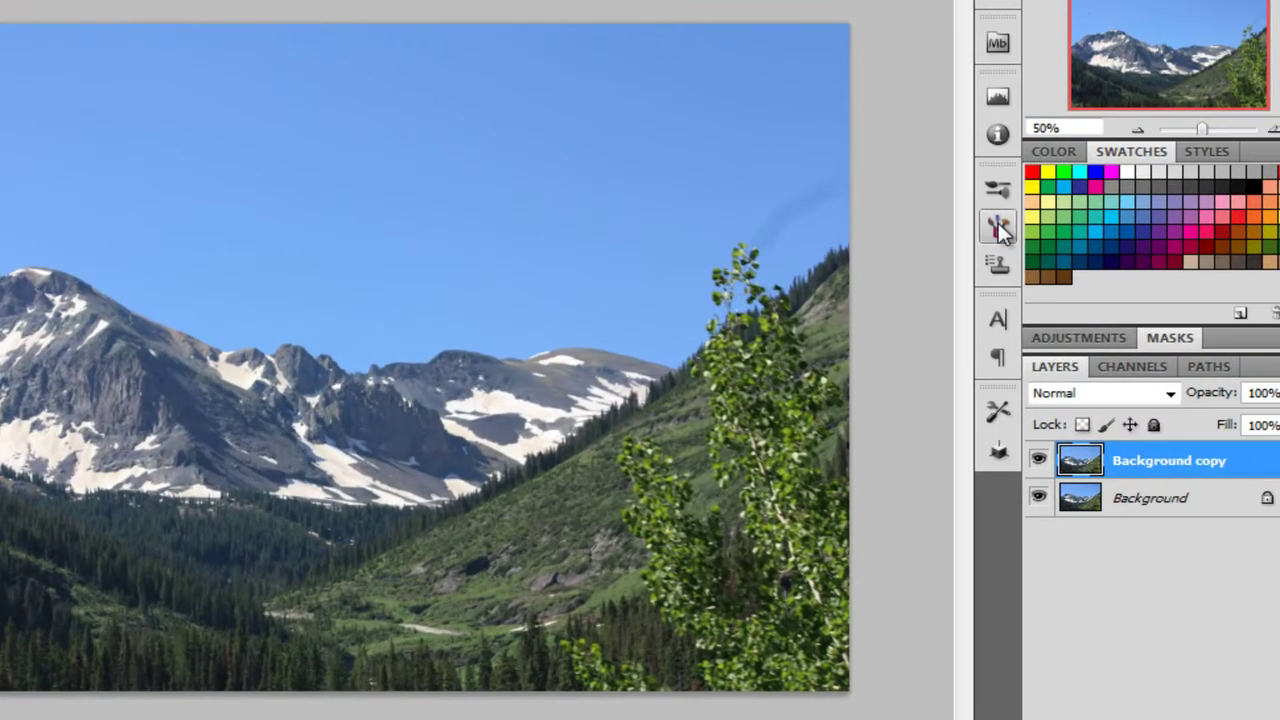
Step: Set the Brush Tip Shape spacing to 30% in the Brush panel
click(1033, 302)
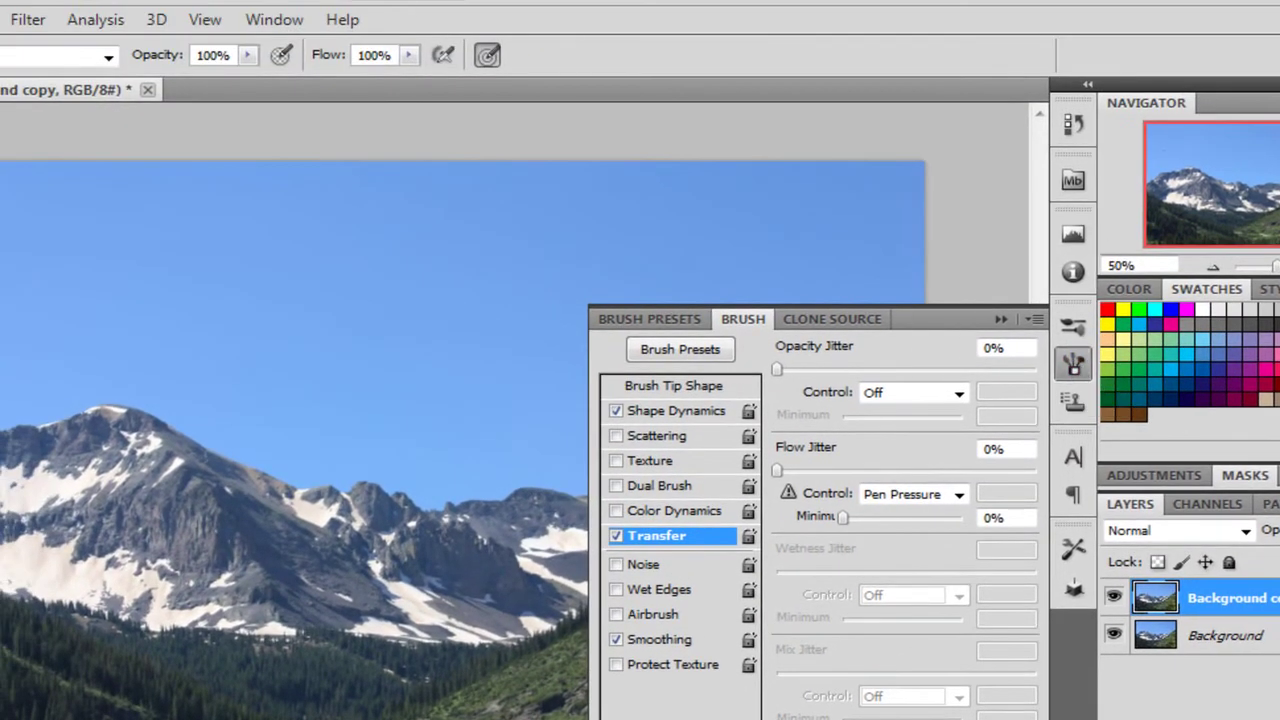
click(274, 19)
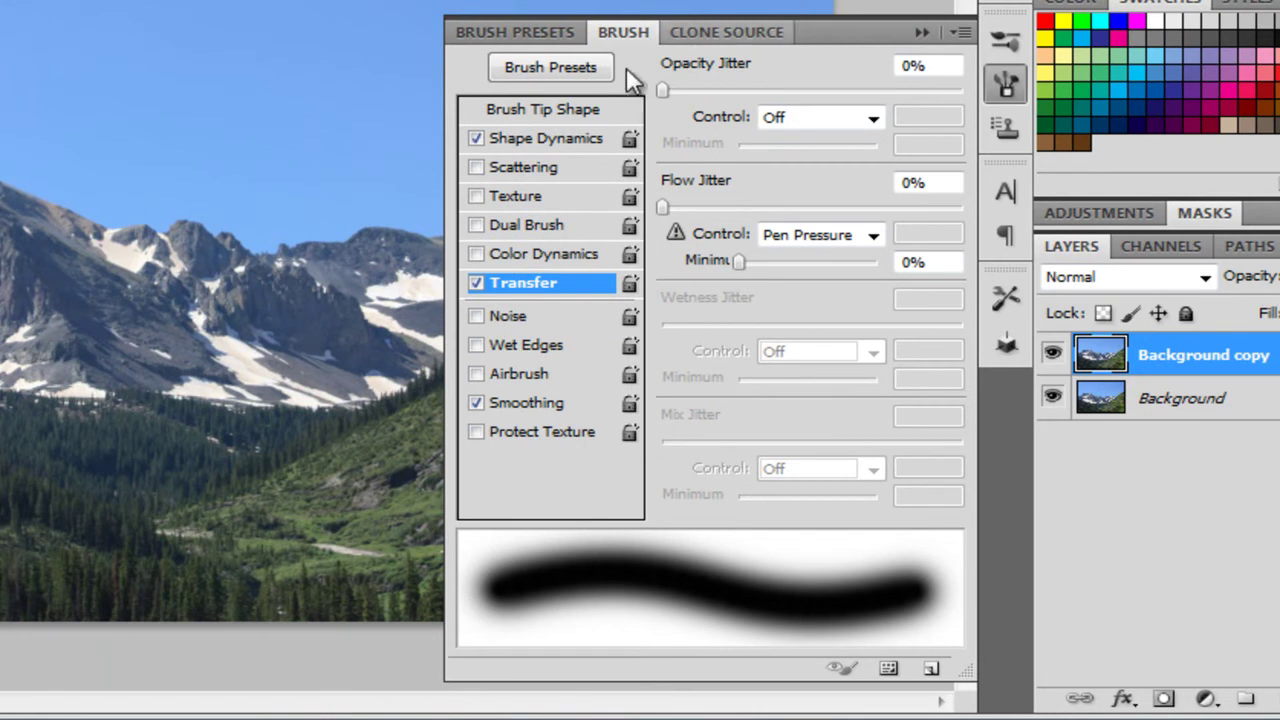
click(545, 107)
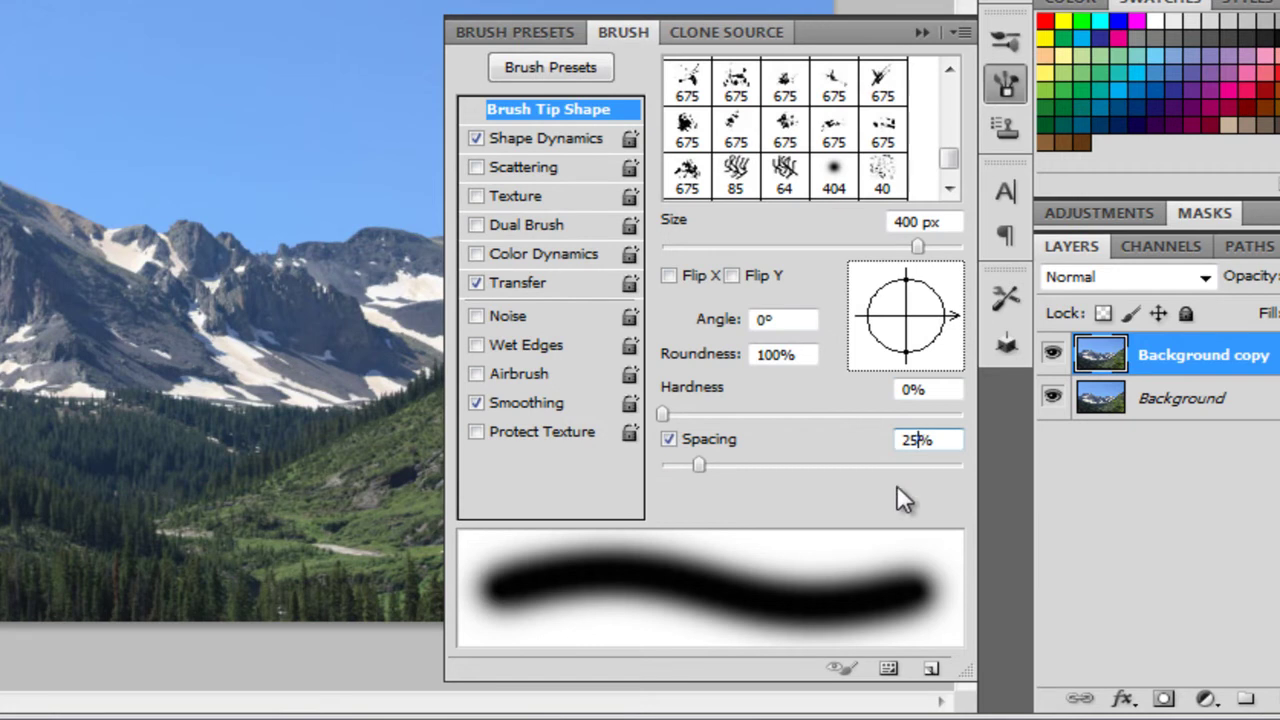
key(BackSpace)
key(BackSpace)
text(30)
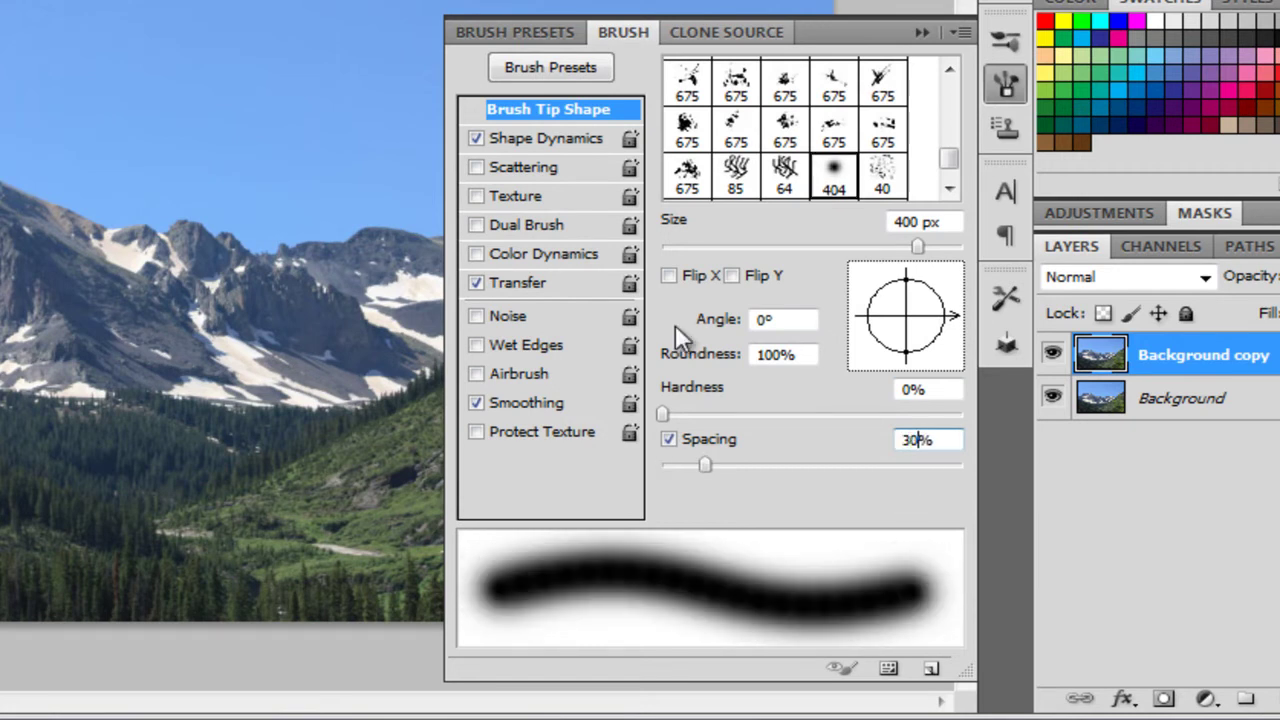
Step: Enable Scattering: 120% scatter on both axes, count 10, count jitter 100%
click(511, 158)
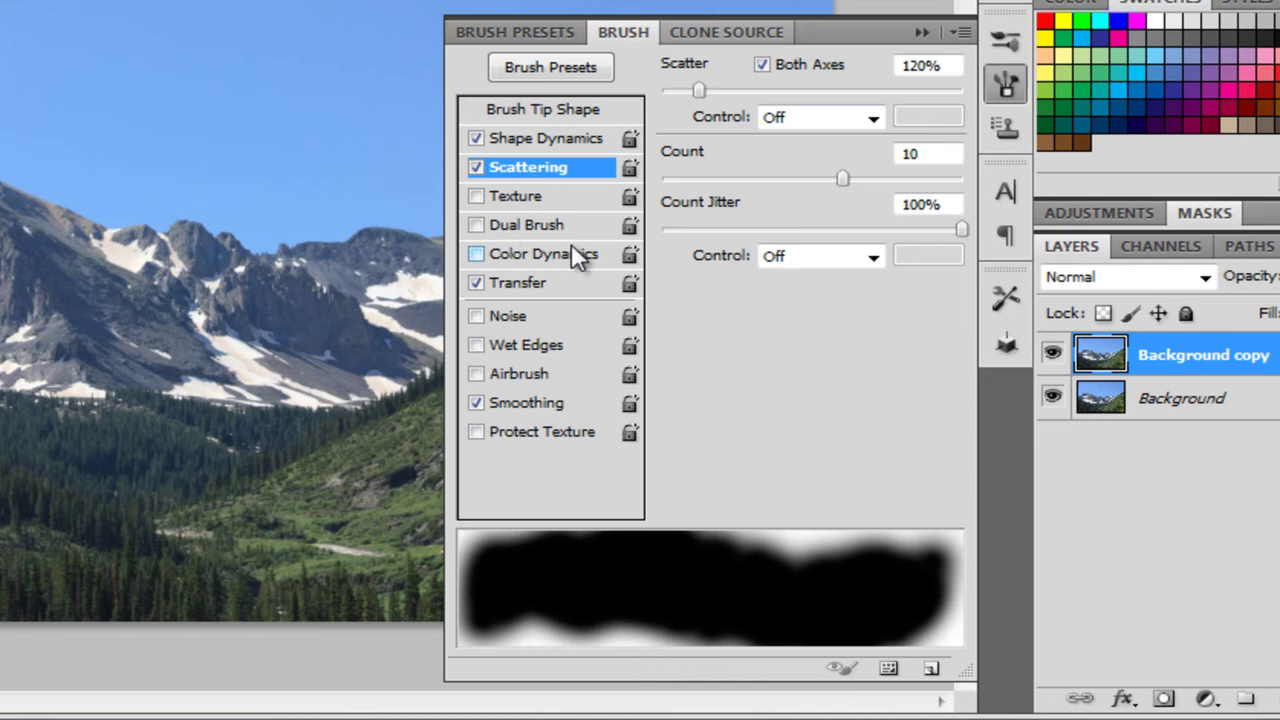
Step: Enable brush Texture with the clouds pattern at 500% scale in Color Burn mode
click(500, 192)
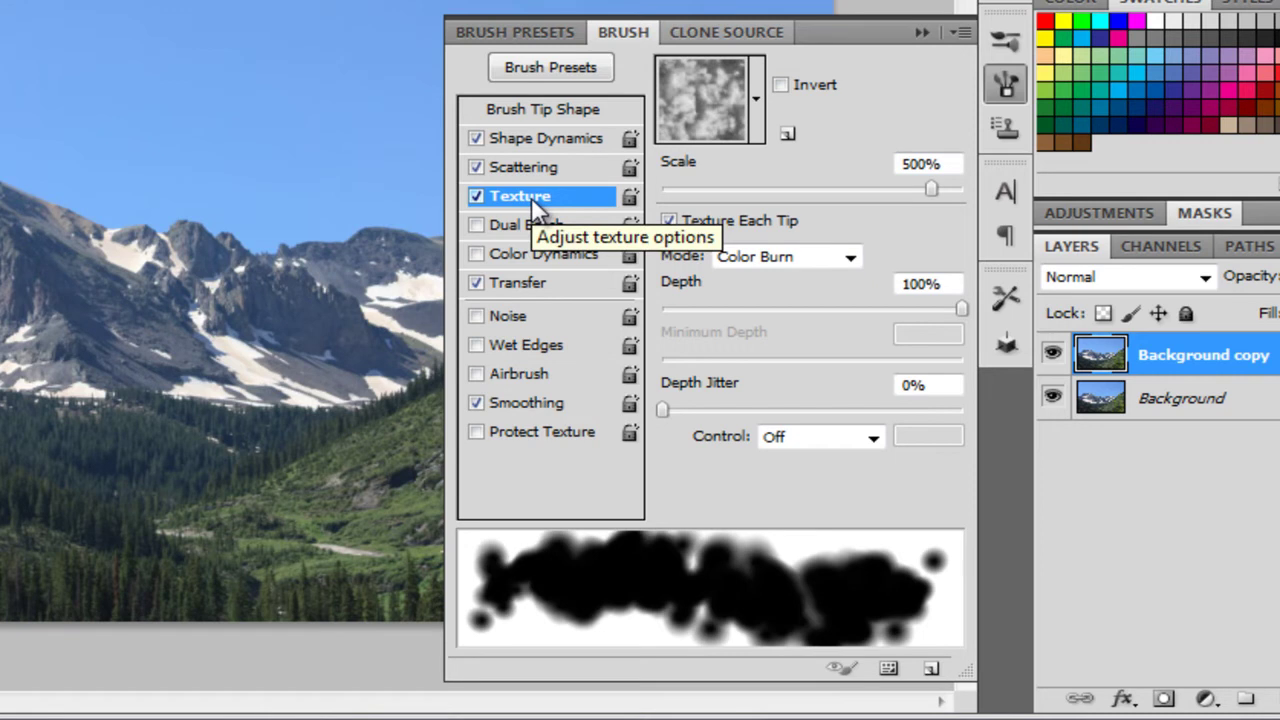
click(757, 98)
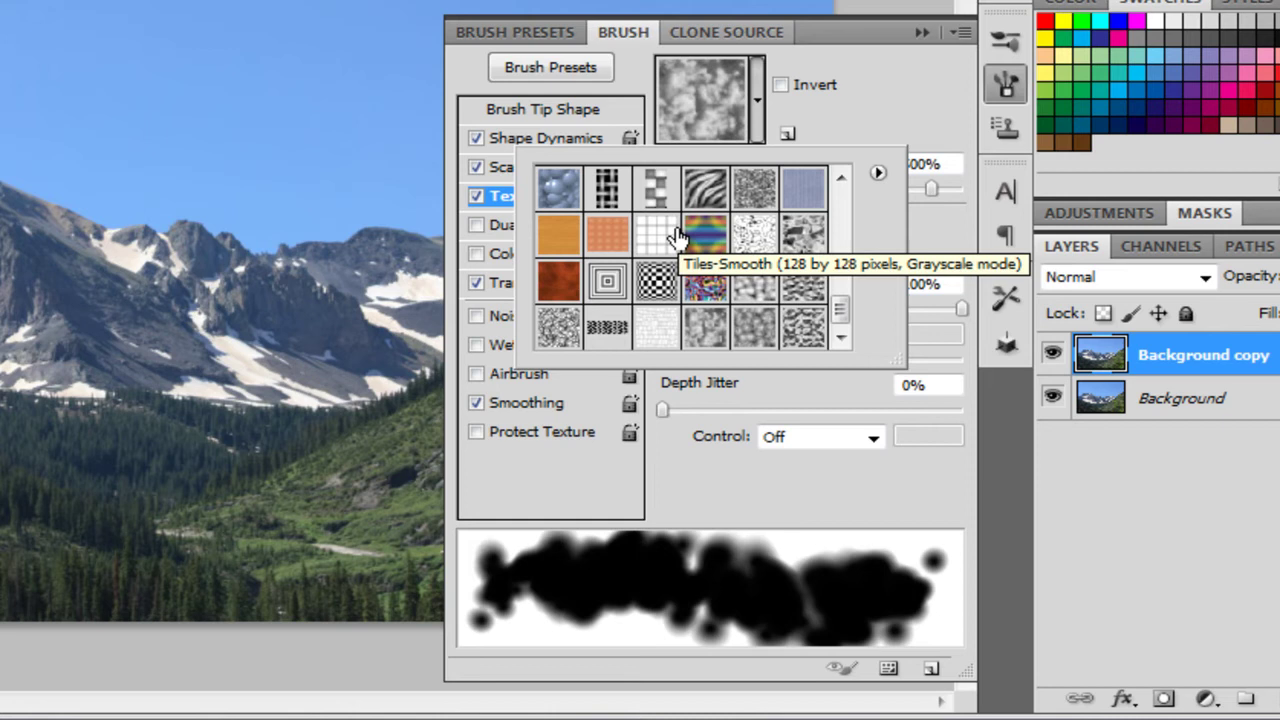
click(878, 172)
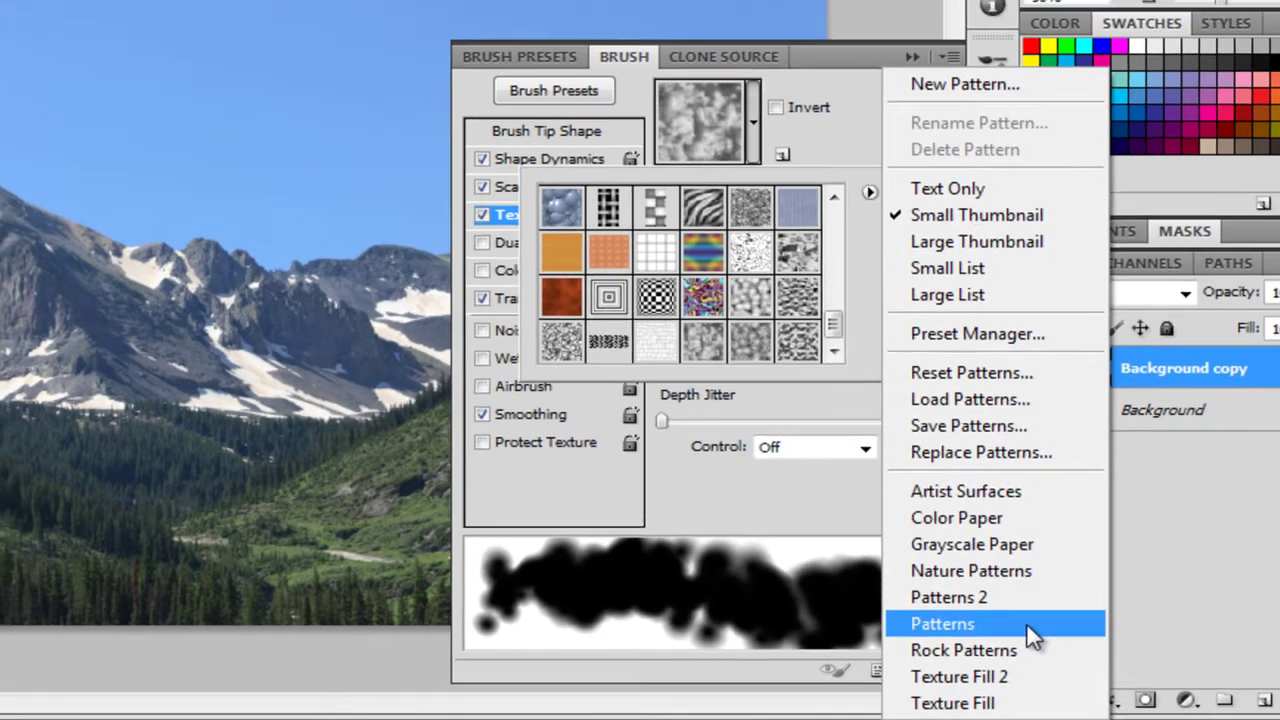
click(1005, 617)
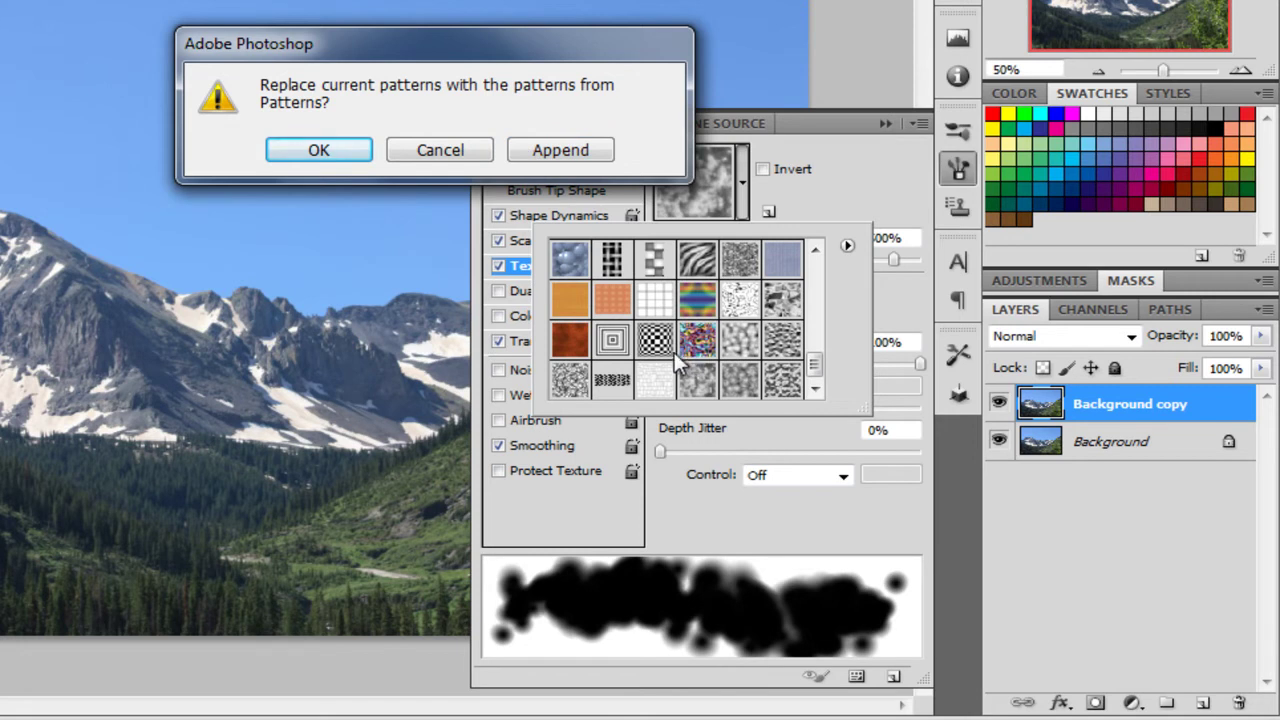
click(448, 148)
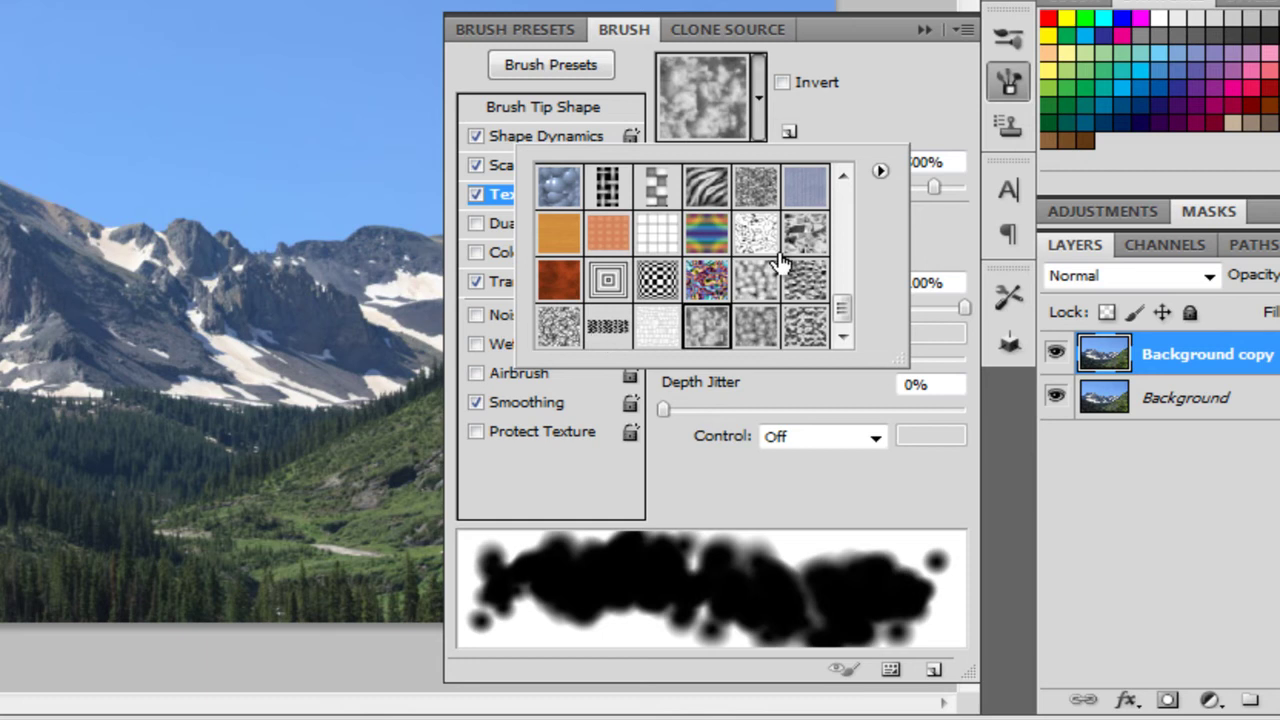
Step: Close the pattern picker, keeping the clouds texture at 500% scale, Color Burn, 100% depth
click(876, 108)
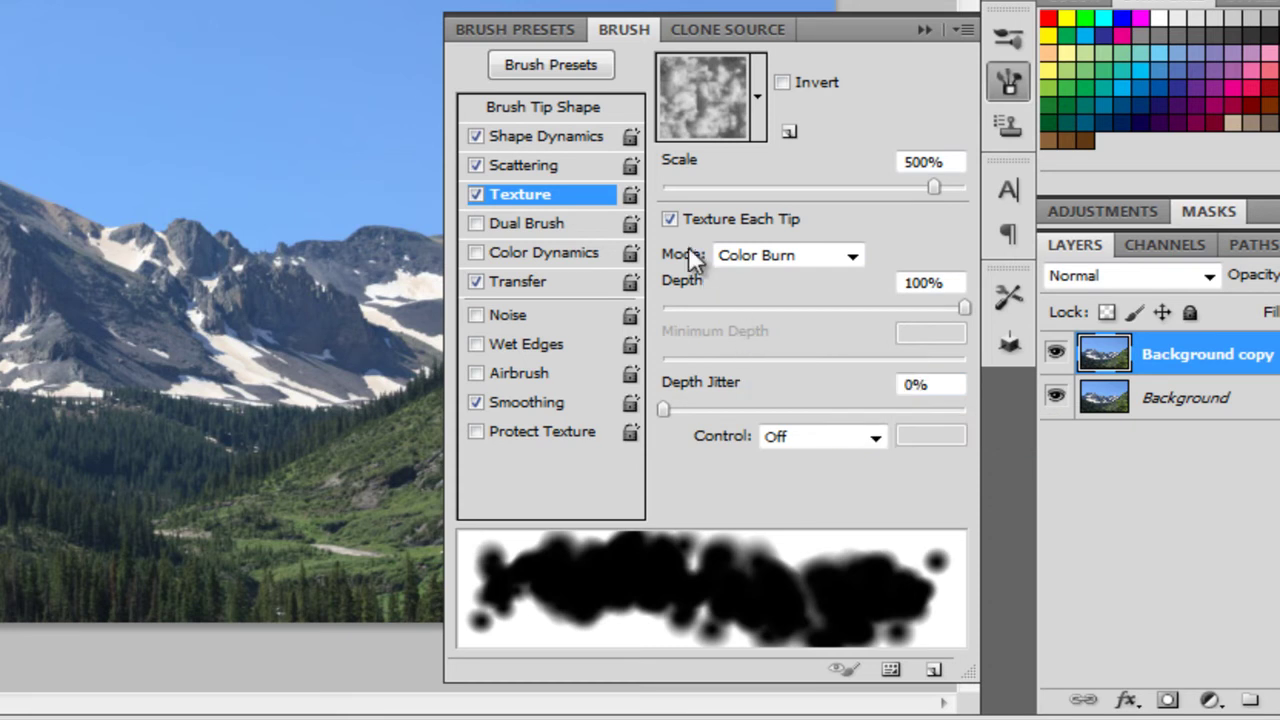
Step: Raise the Transfer opacity jitter to 100%
click(502, 280)
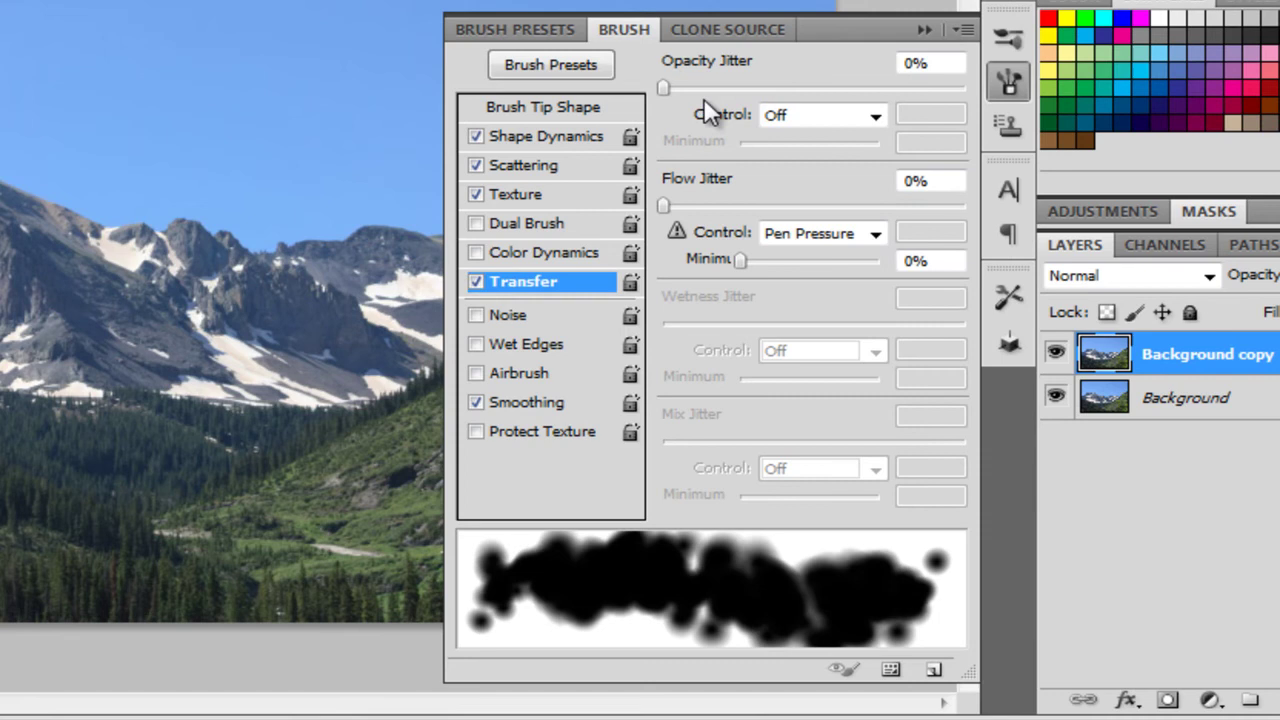
drag(662, 87, 1094, 121)
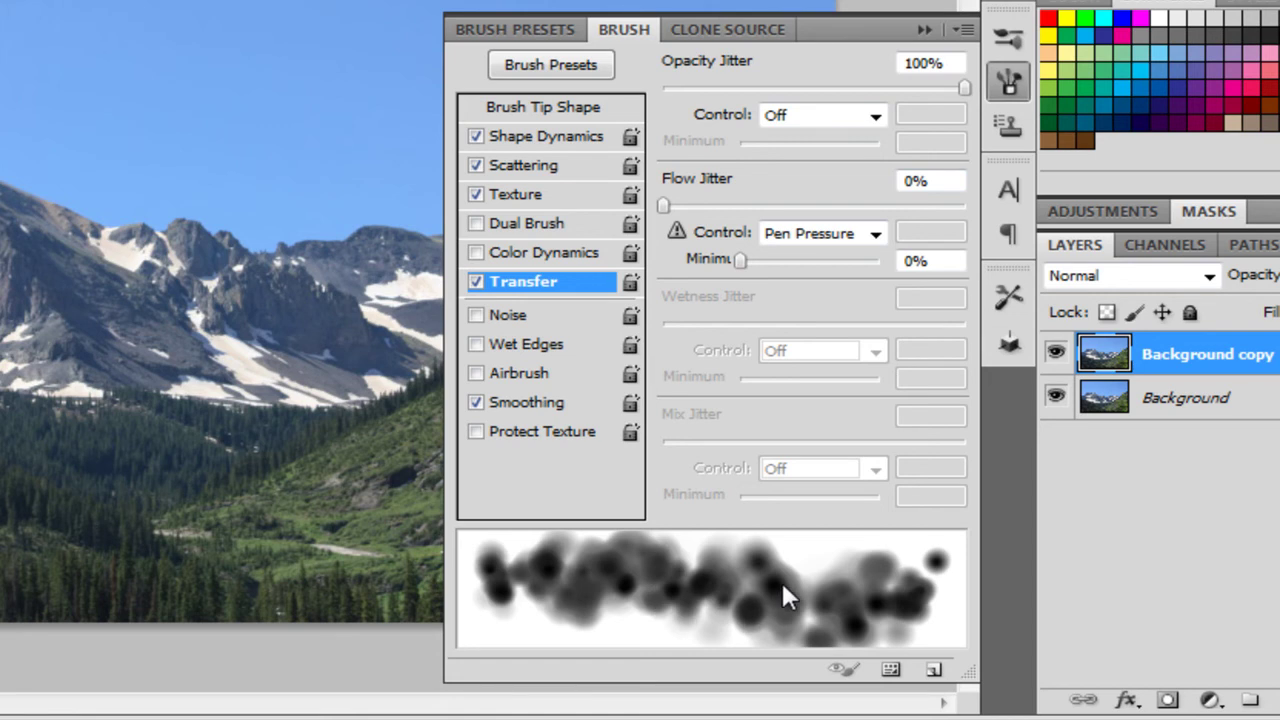
Step: Save the brush as a new preset named 'WIB' and close the Brush panel
click(933, 669)
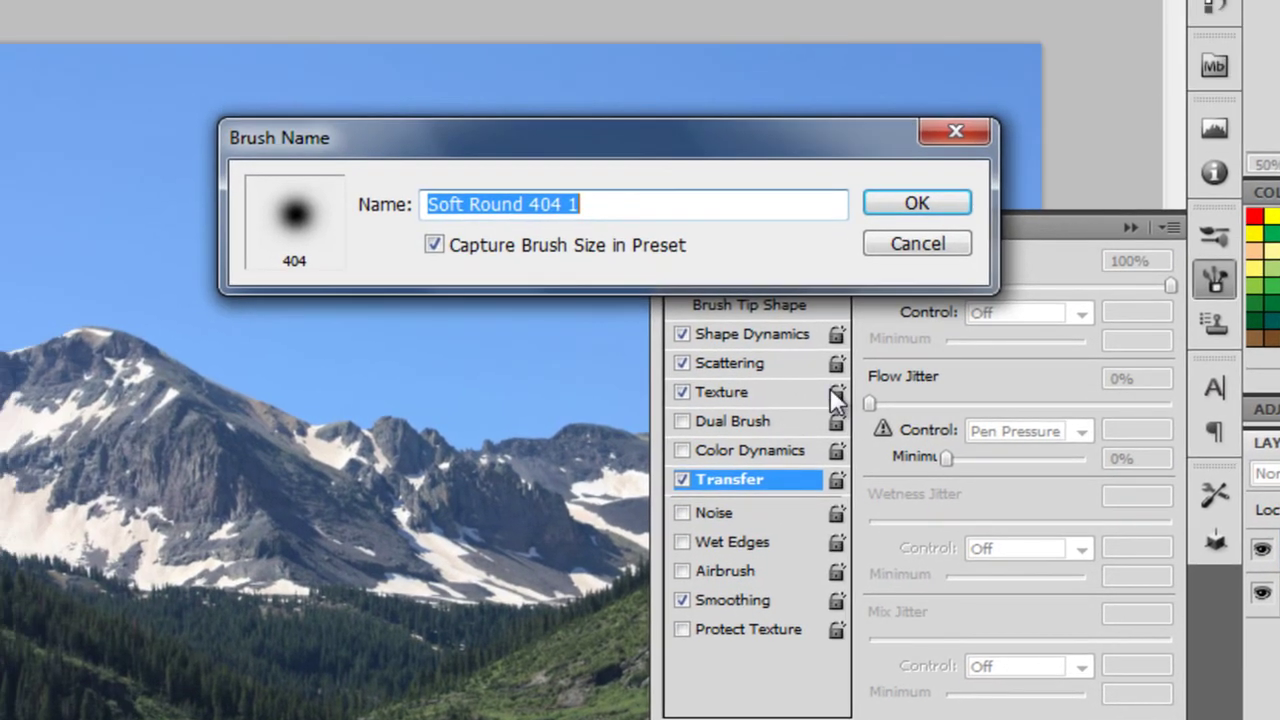
text(W)
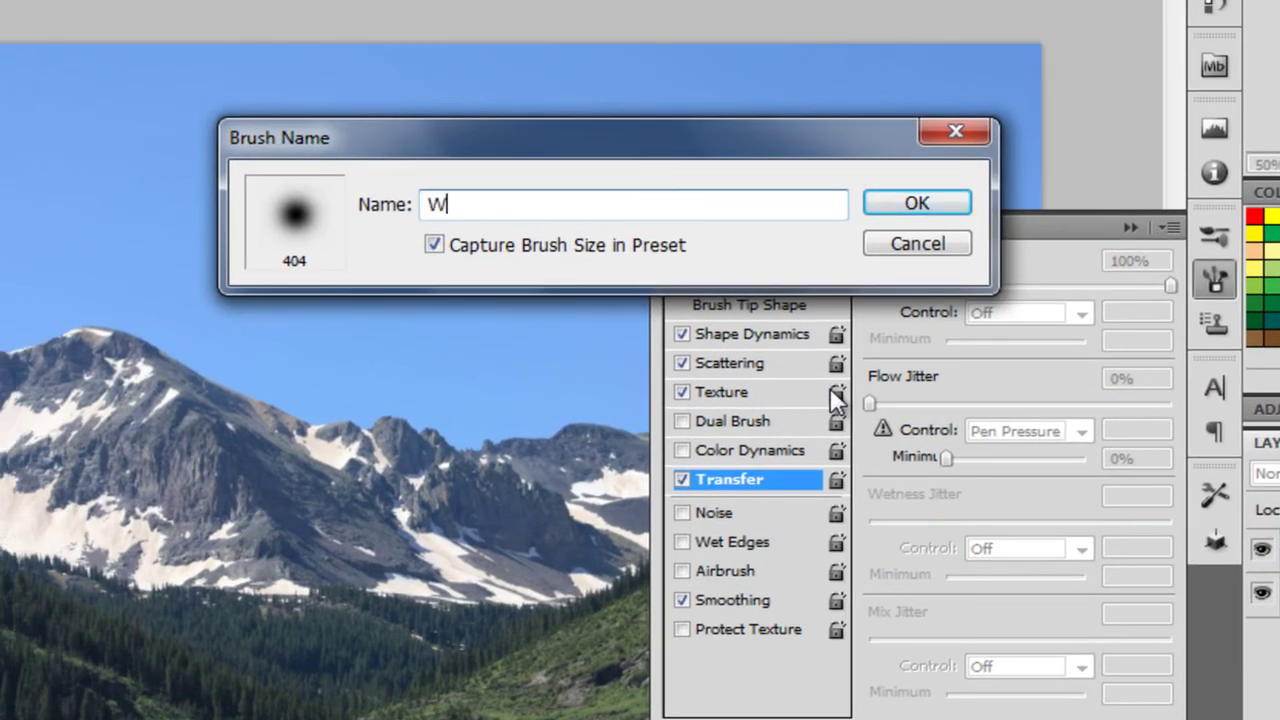
text(IB)
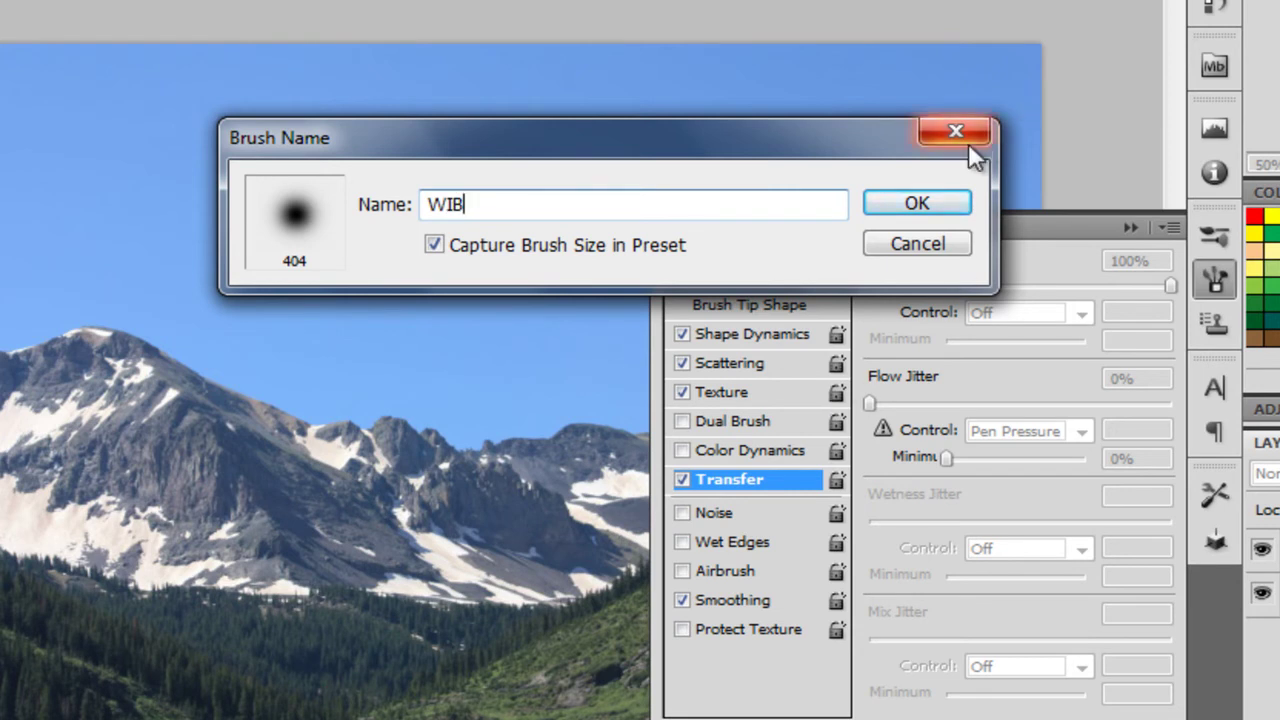
click(923, 207)
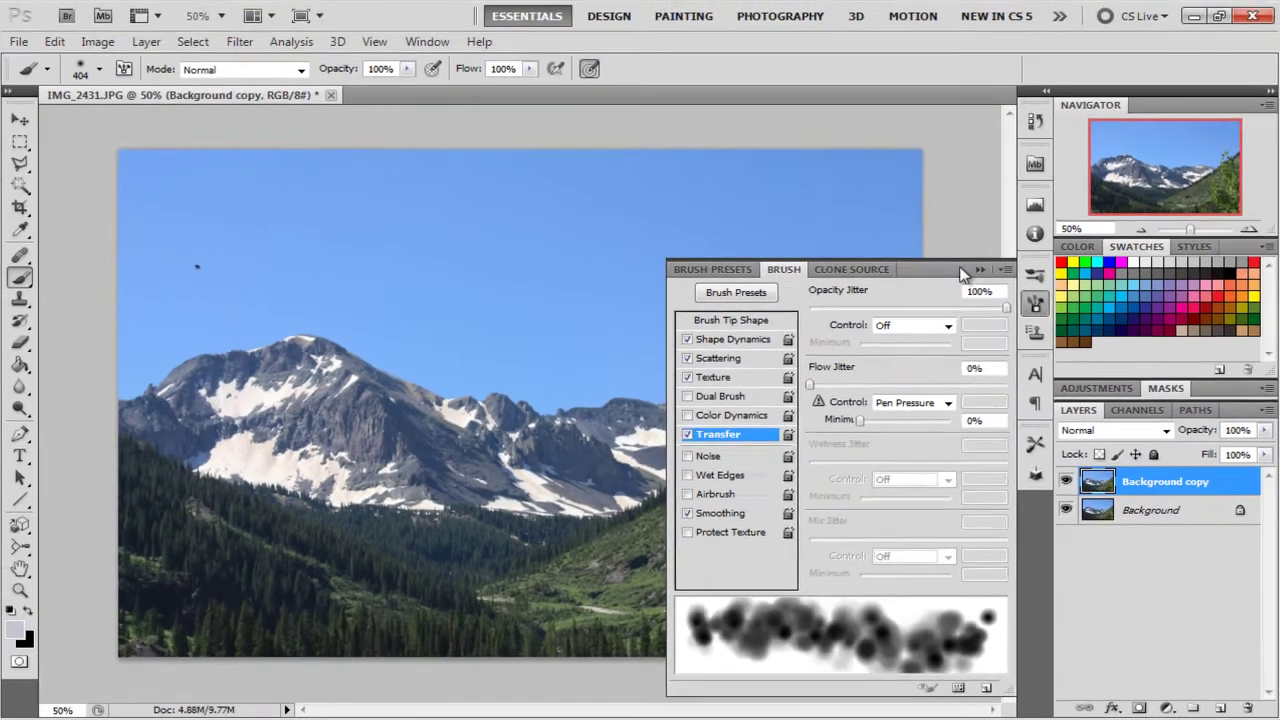
key(F5)
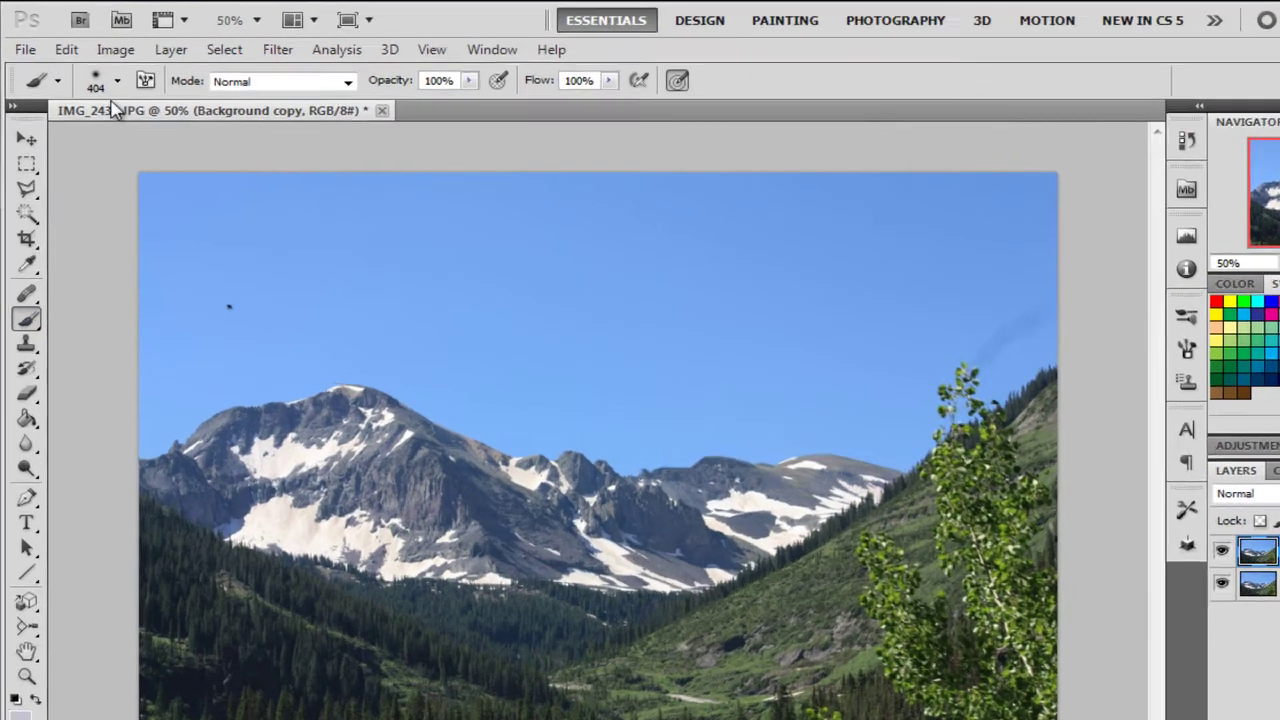
Step: Select the saved WIB soft brush from the Brush Preset picker
click(101, 70)
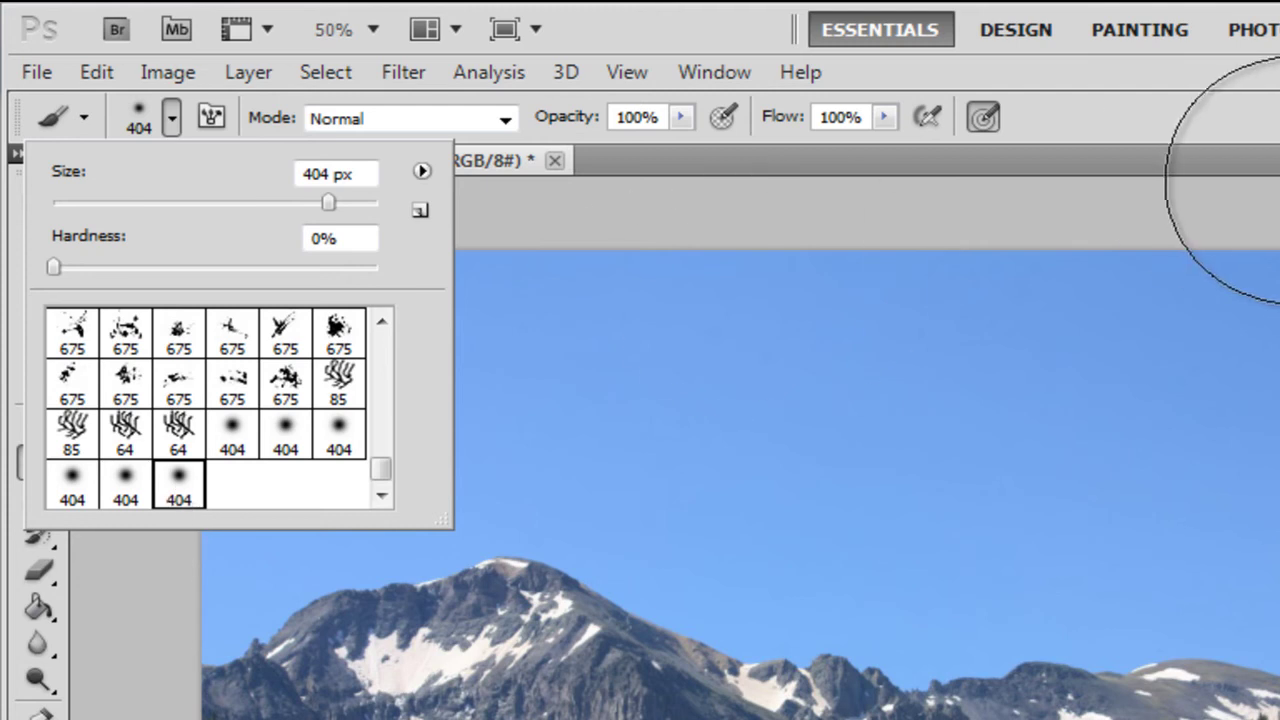
click(1186, 105)
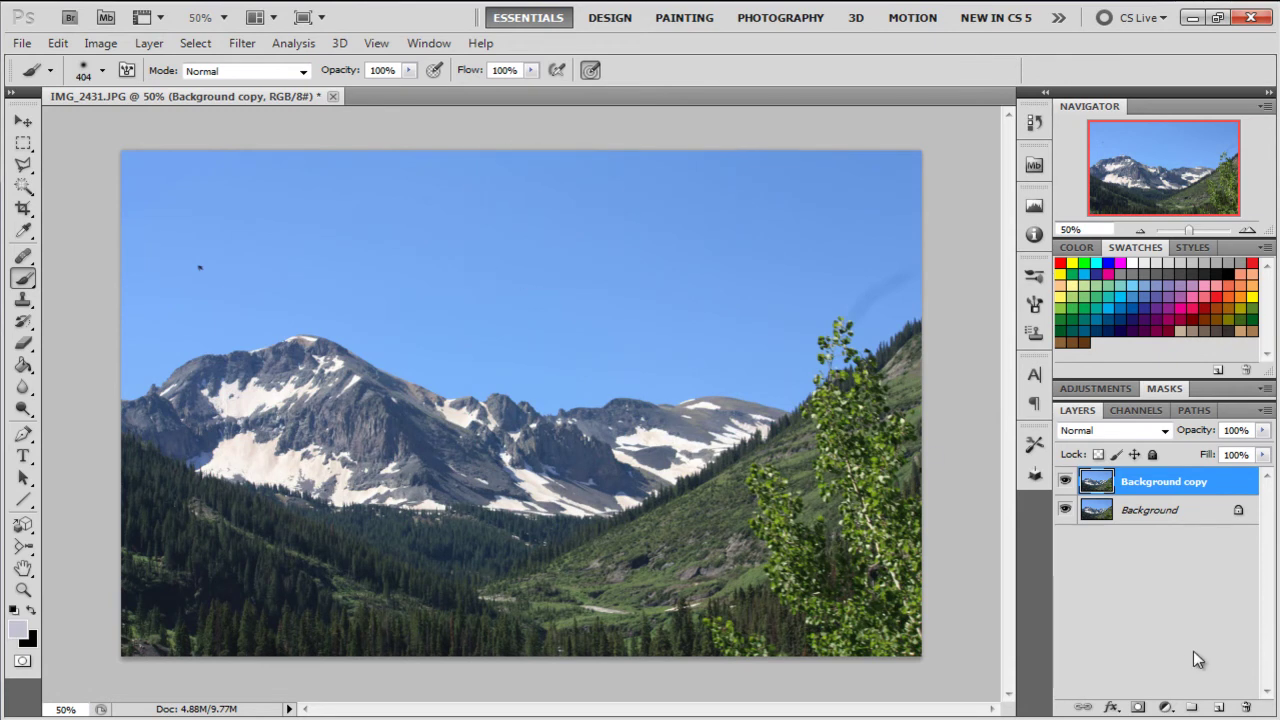
Step: Add a new Layer 1 and paint a first soft cloud in the central sky
click(1219, 708)
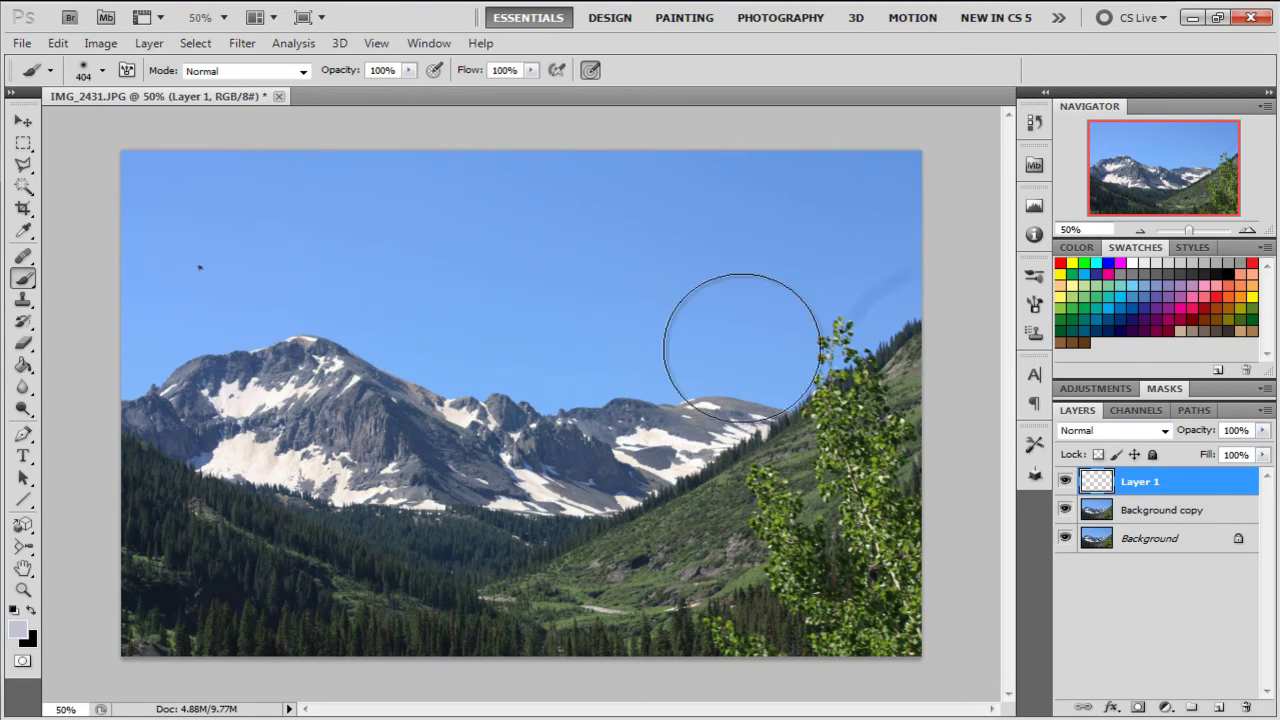
click(471, 253)
drag(520, 290, 470, 330)
drag(620, 245, 380, 220)
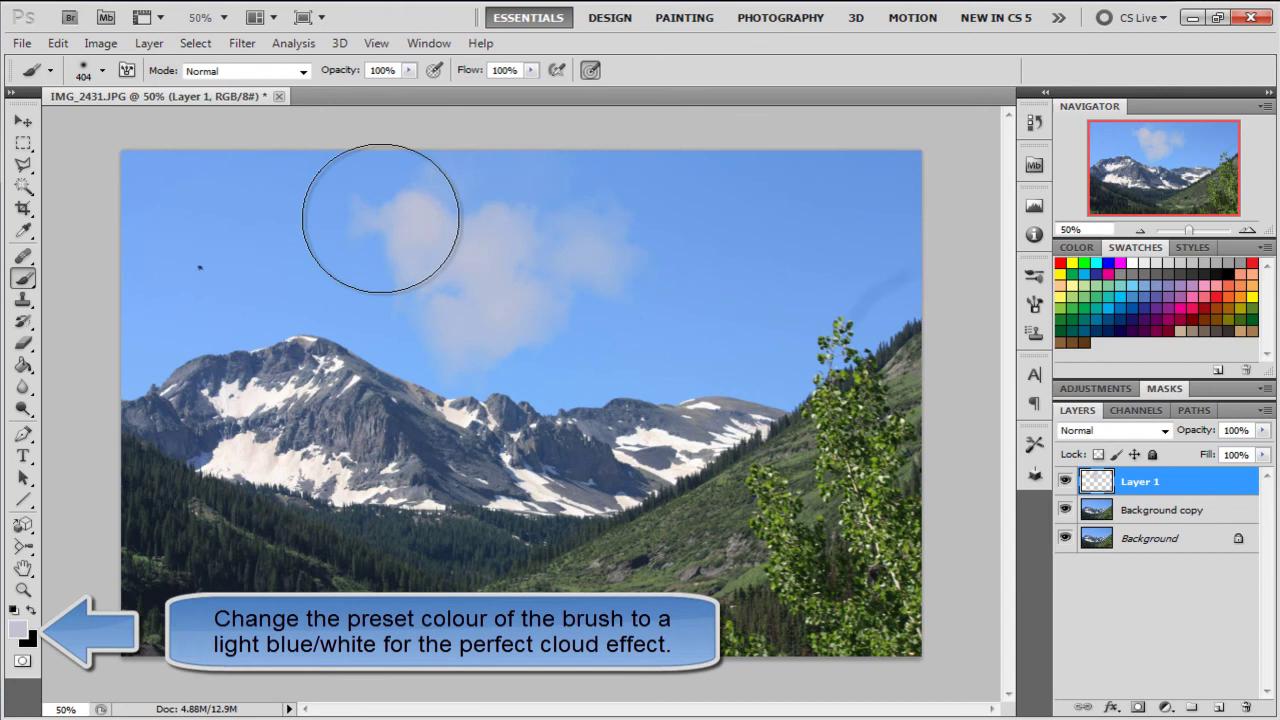
Step: Paint more cloud patches across the upper-left, top-middle and right sky
click(225, 214)
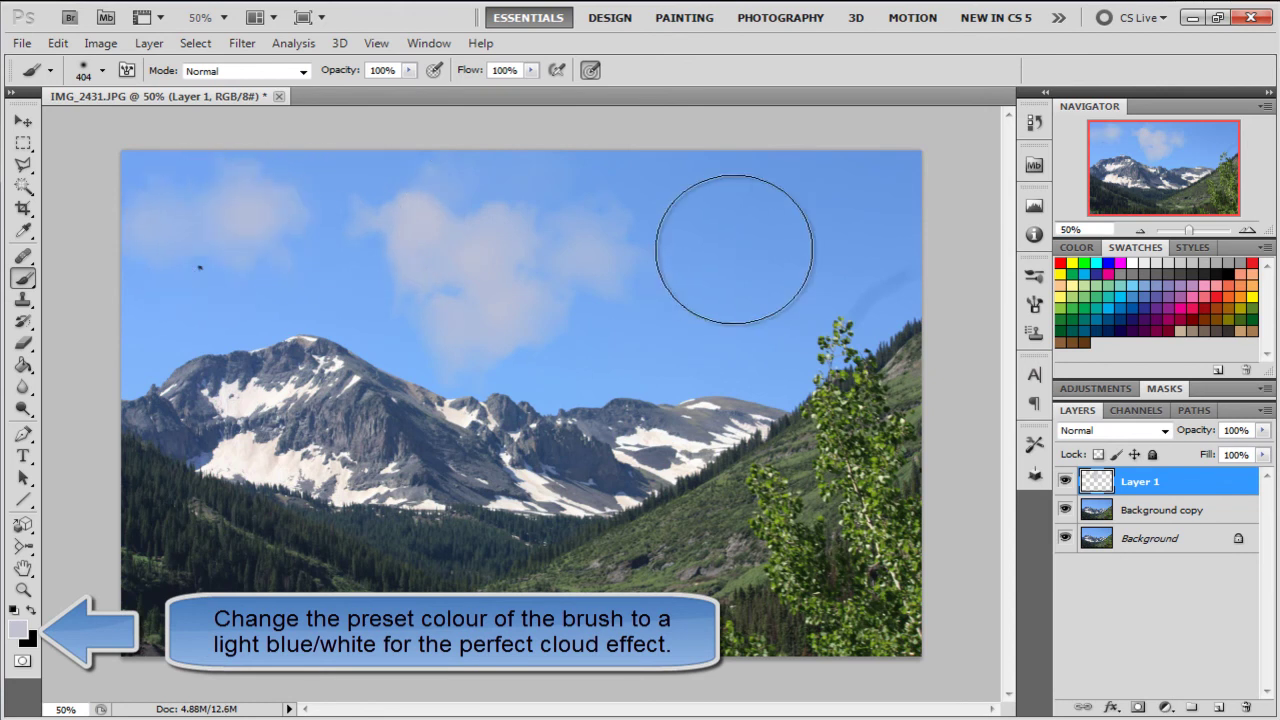
mouse_move(718, 233)
mouse_down()
mouse_move(786, 200)
mouse_move(720, 243)
mouse_move(686, 237)
mouse_up()
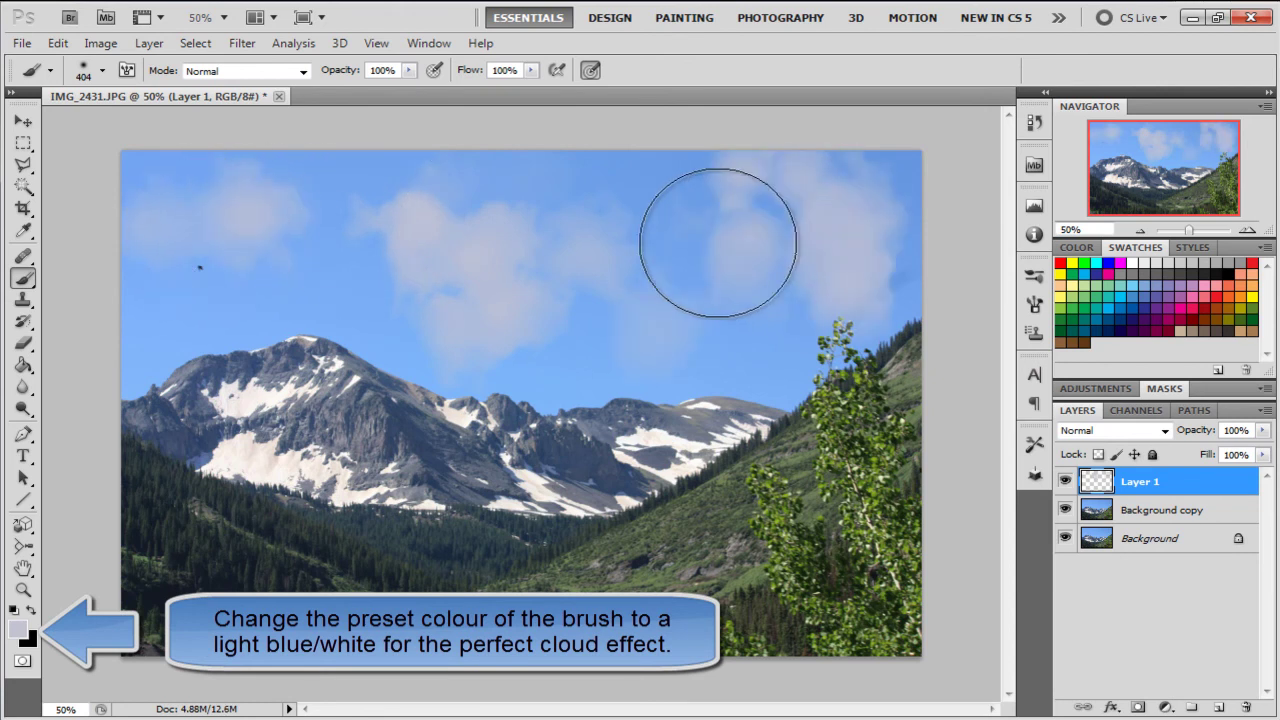
drag(559, 203, 709, 257)
drag(286, 220, 314, 229)
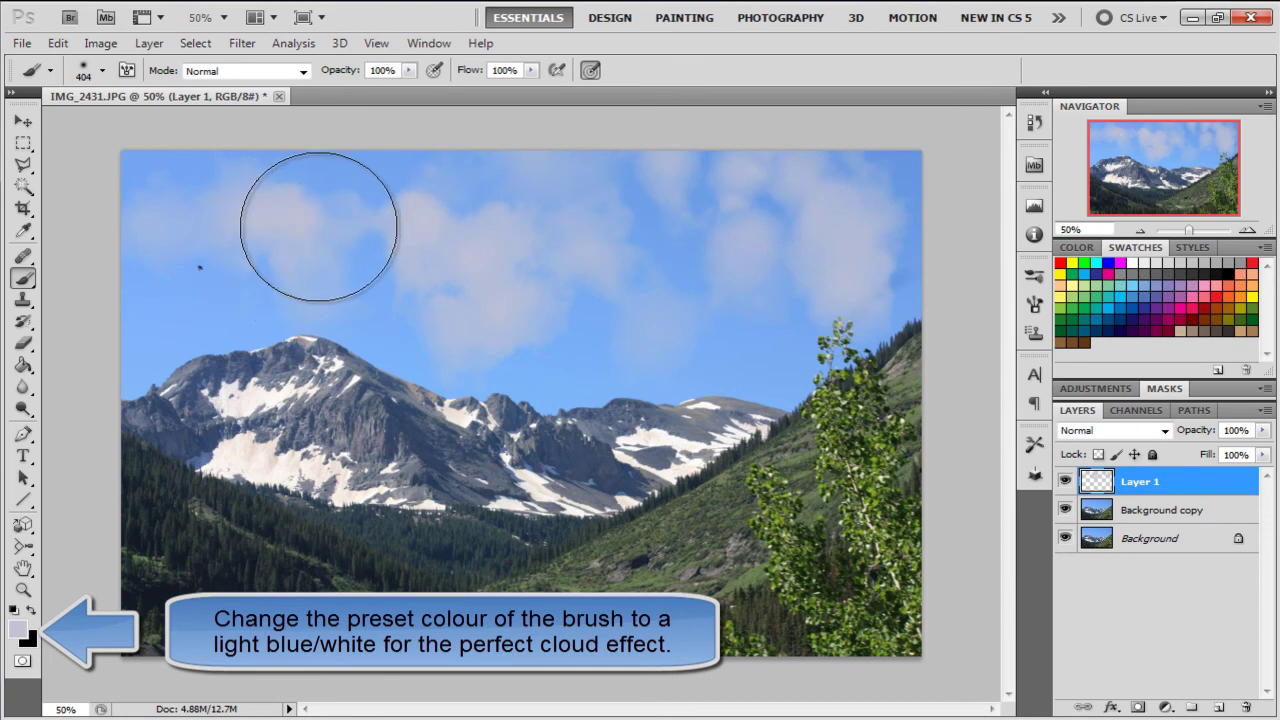
drag(190, 272, 257, 257)
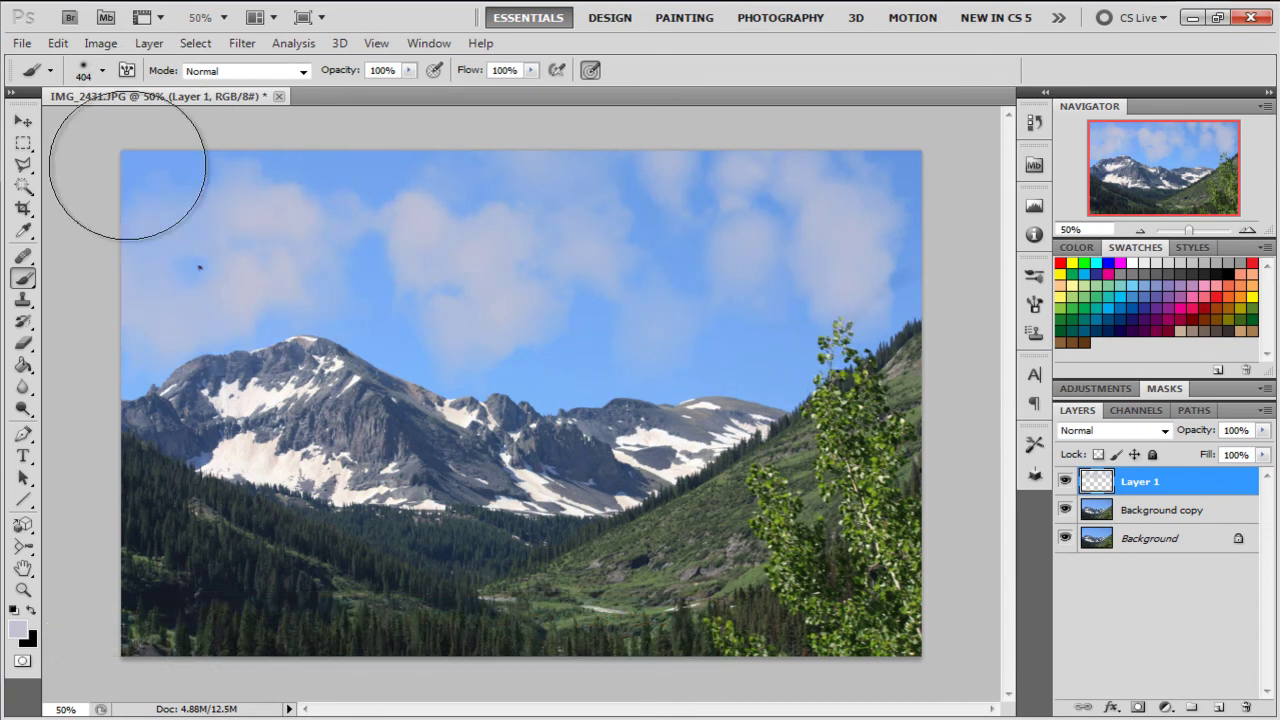
Step: With the Move tool, switch Layer 1 to Dissolve and step its blend mode to Lighten
click(24, 122)
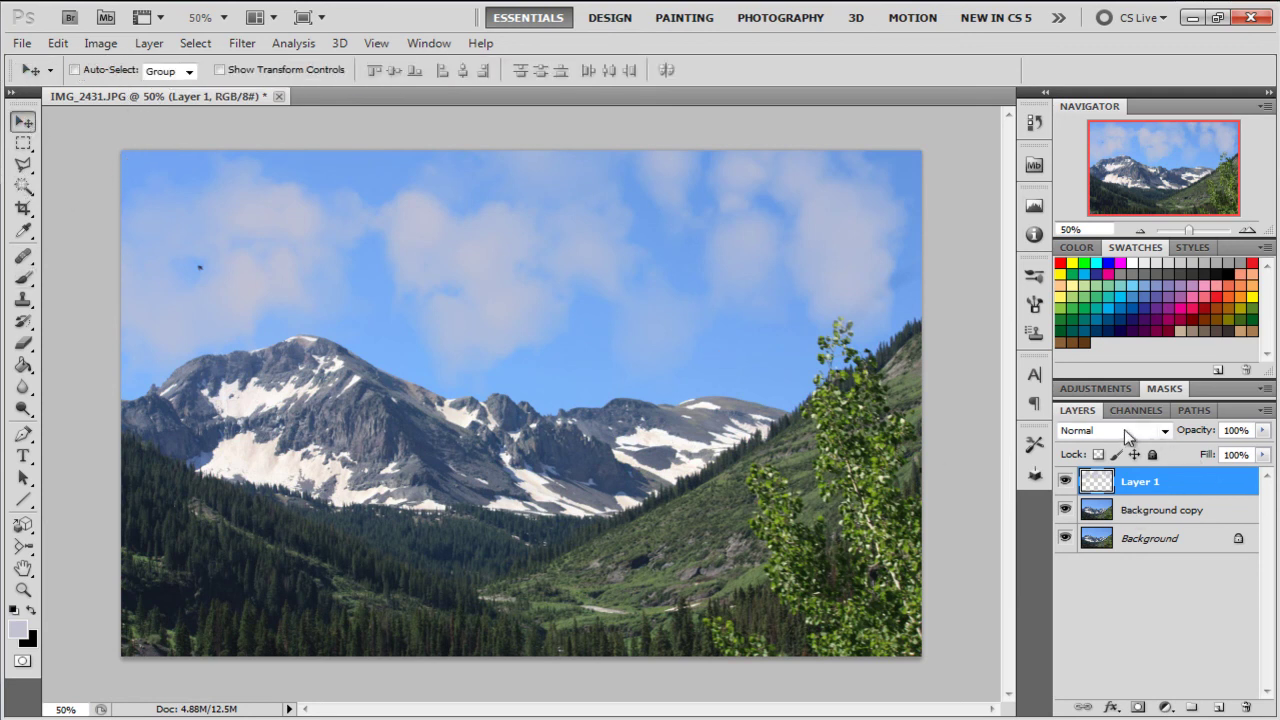
click(1165, 431)
click(1109, 27)
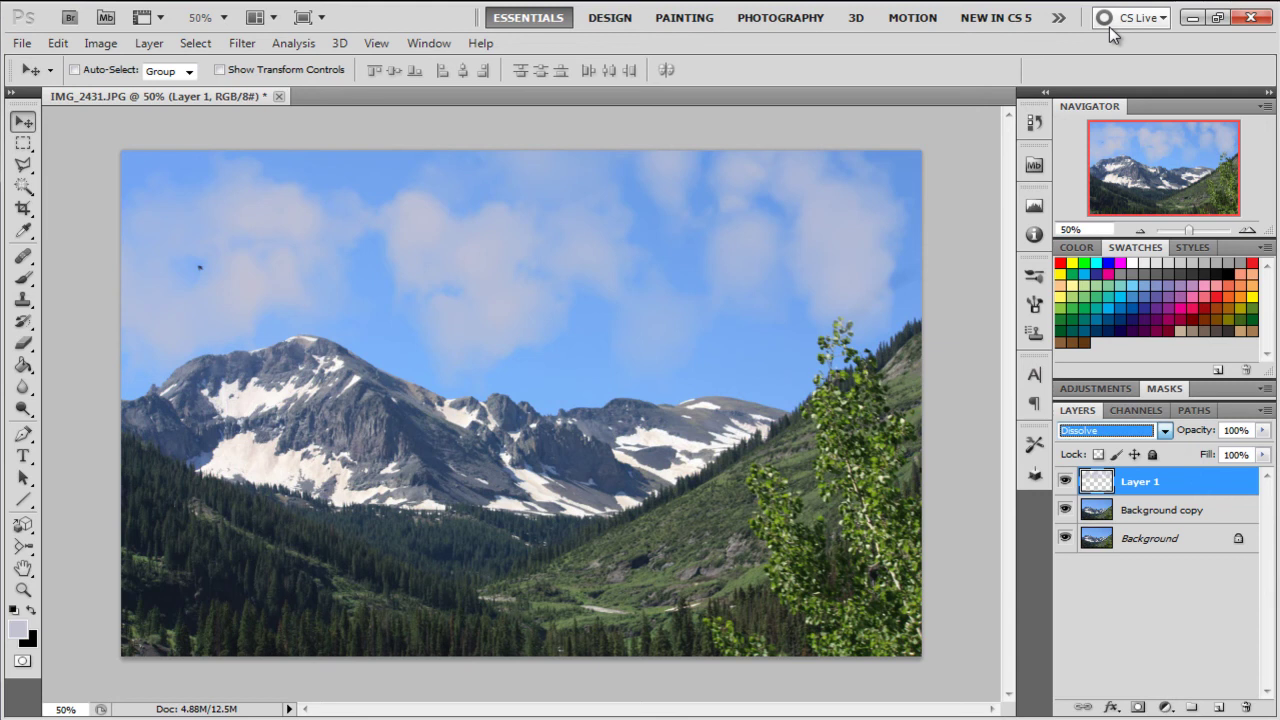
key(Down)
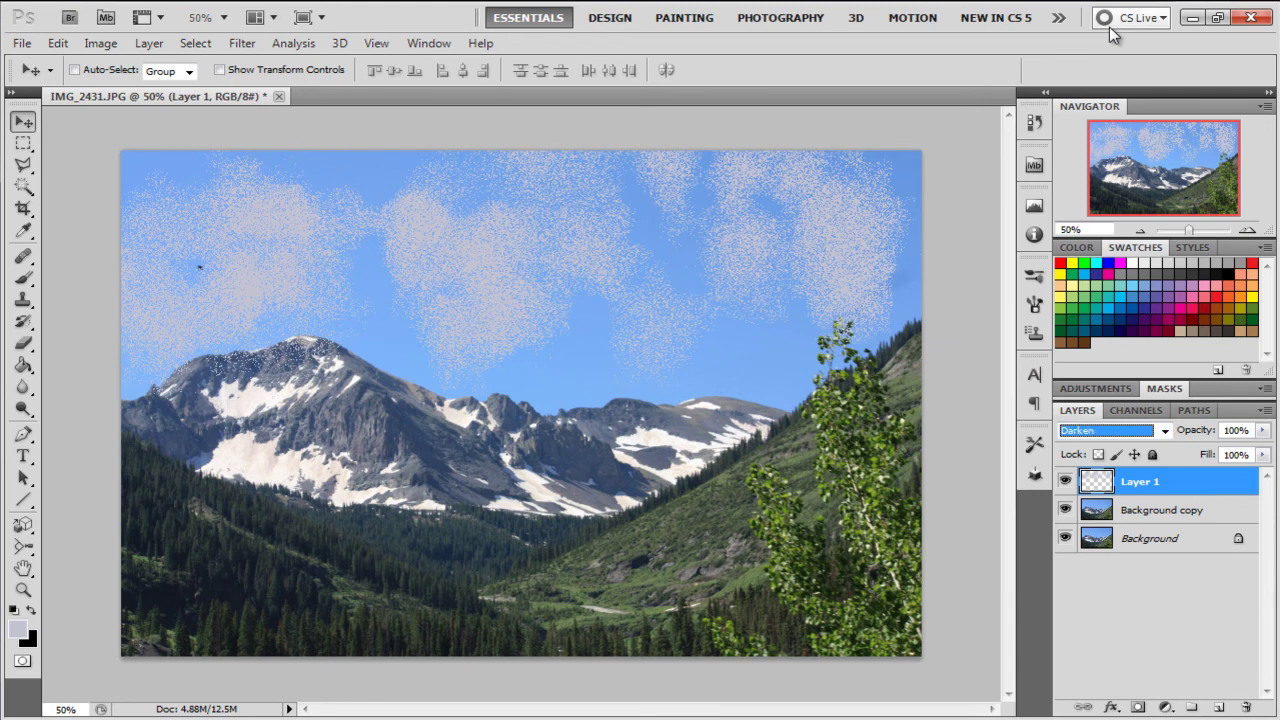
key(Down)
key(Down)
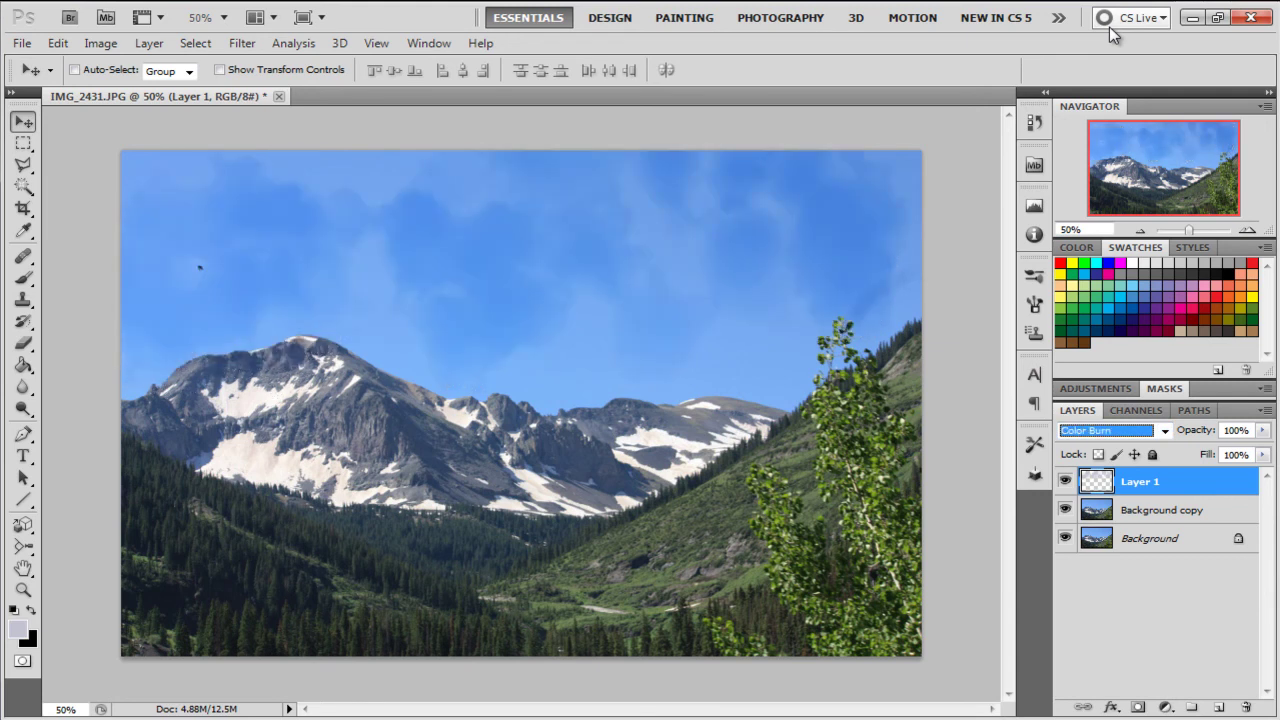
key(Down)
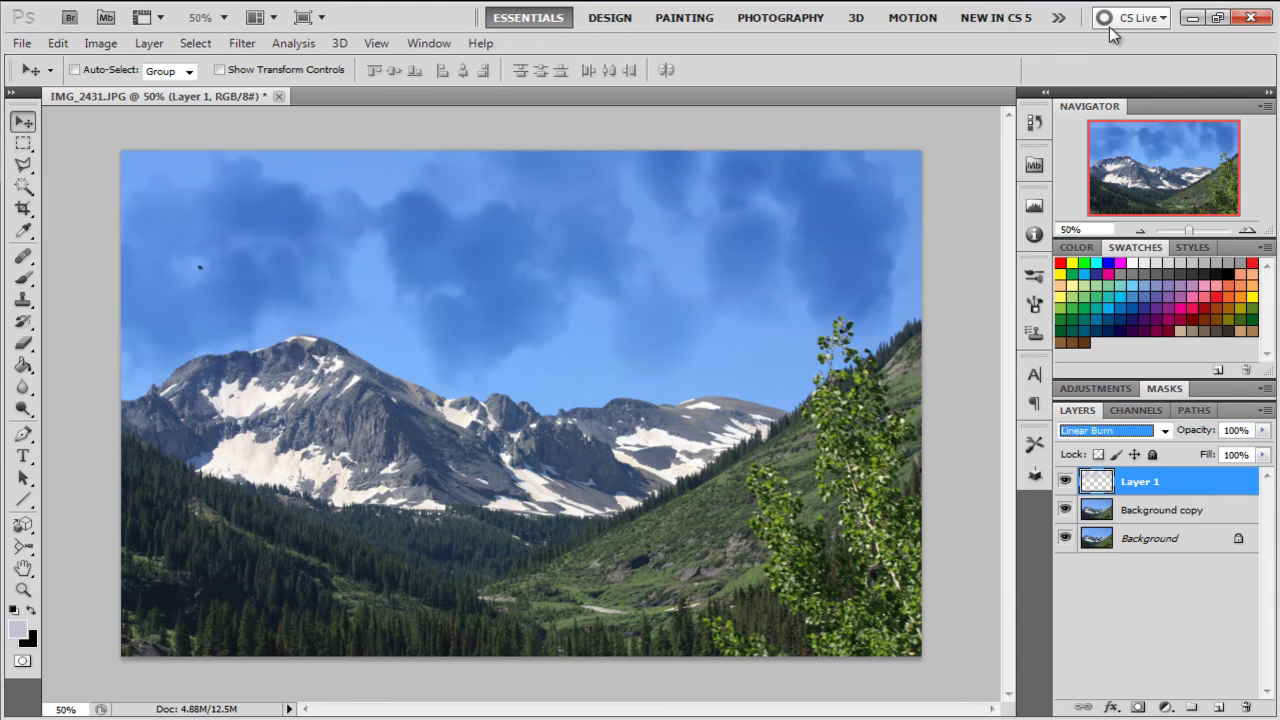
key(Down)
key(Down)
key(Down)
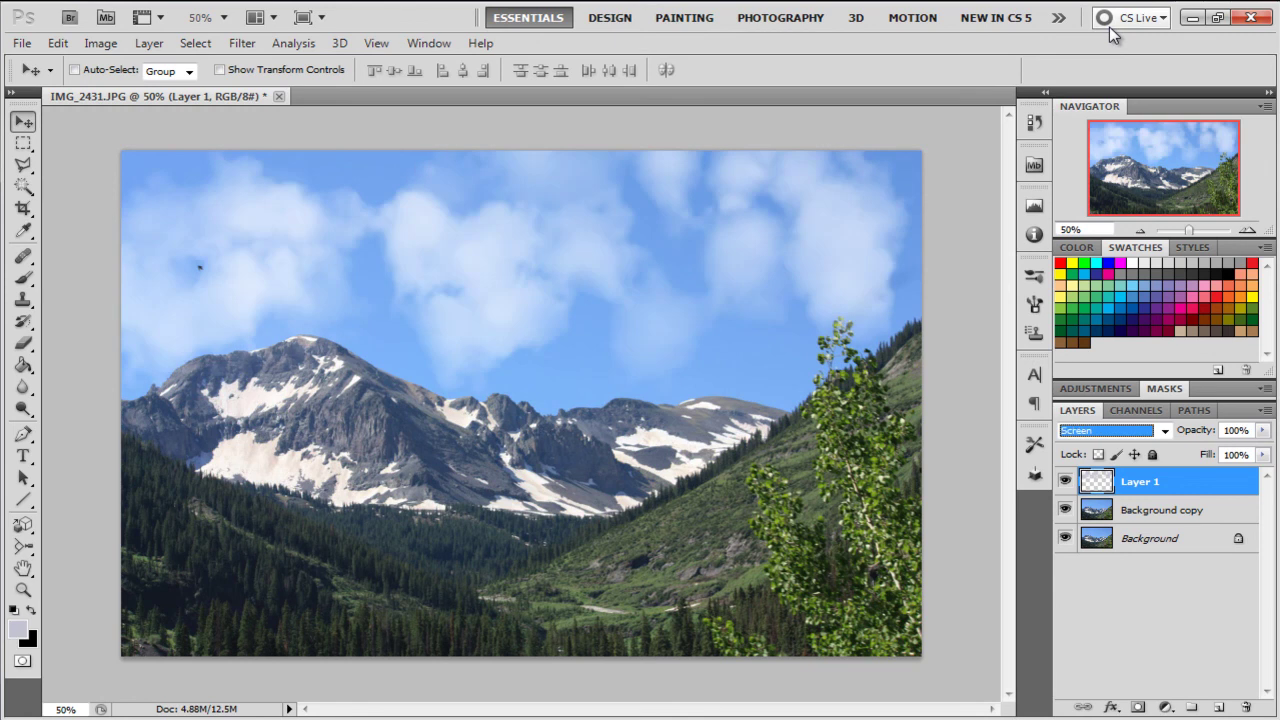
Step: Try Linear Dodge (Add), Soft Light, Linear Light, Hard Mix and Divide, then step back up the list
key(Down)
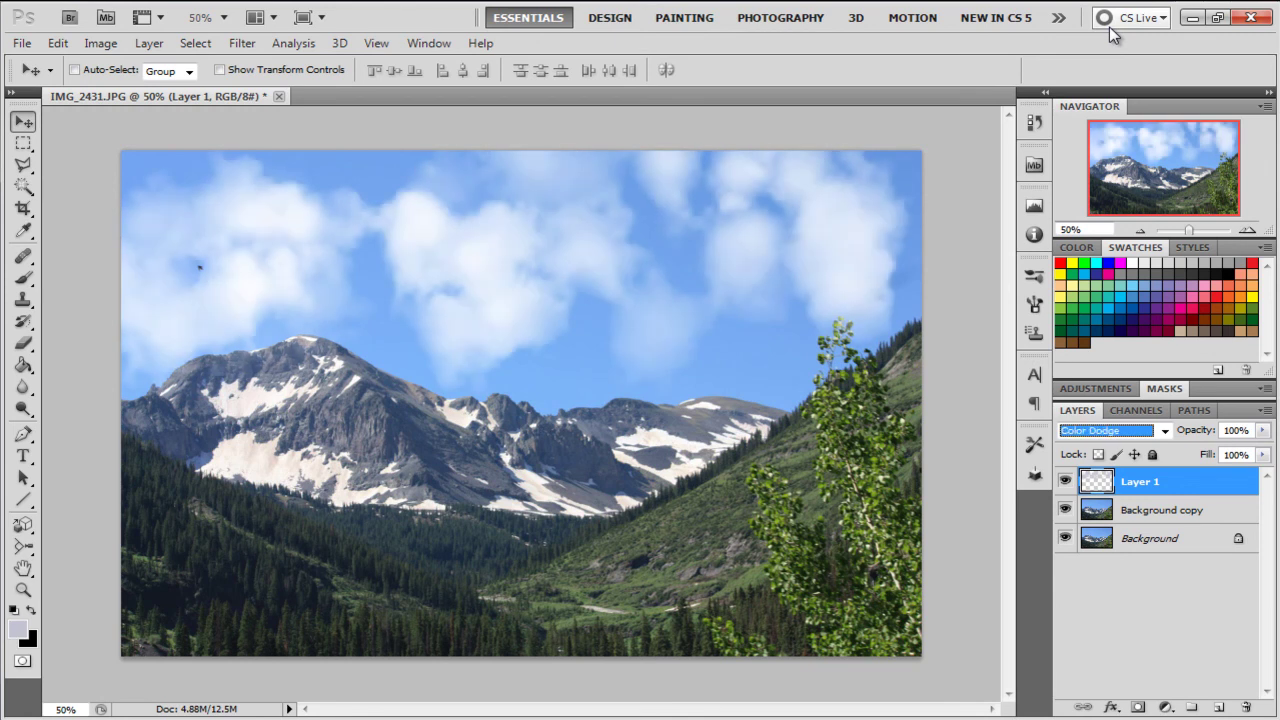
key(Down)
key(Down)
key(Down)
key(Down)
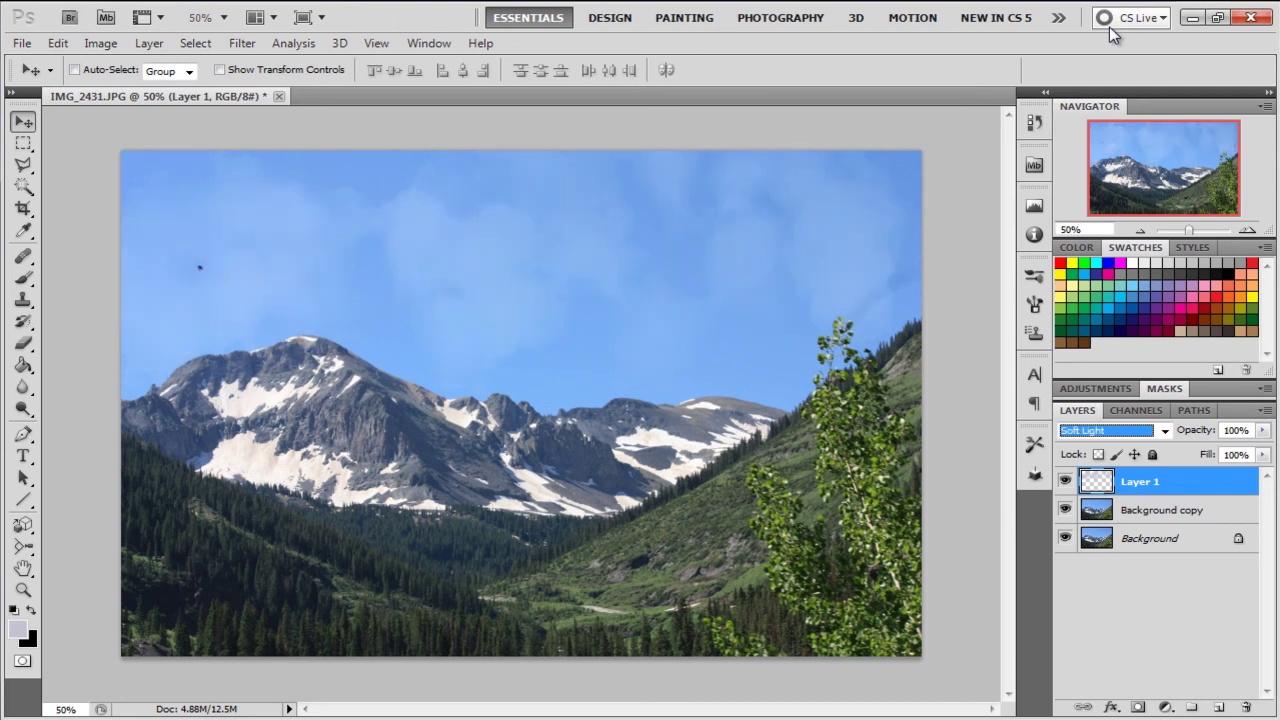
key(Down)
key(Down)
key(Down)
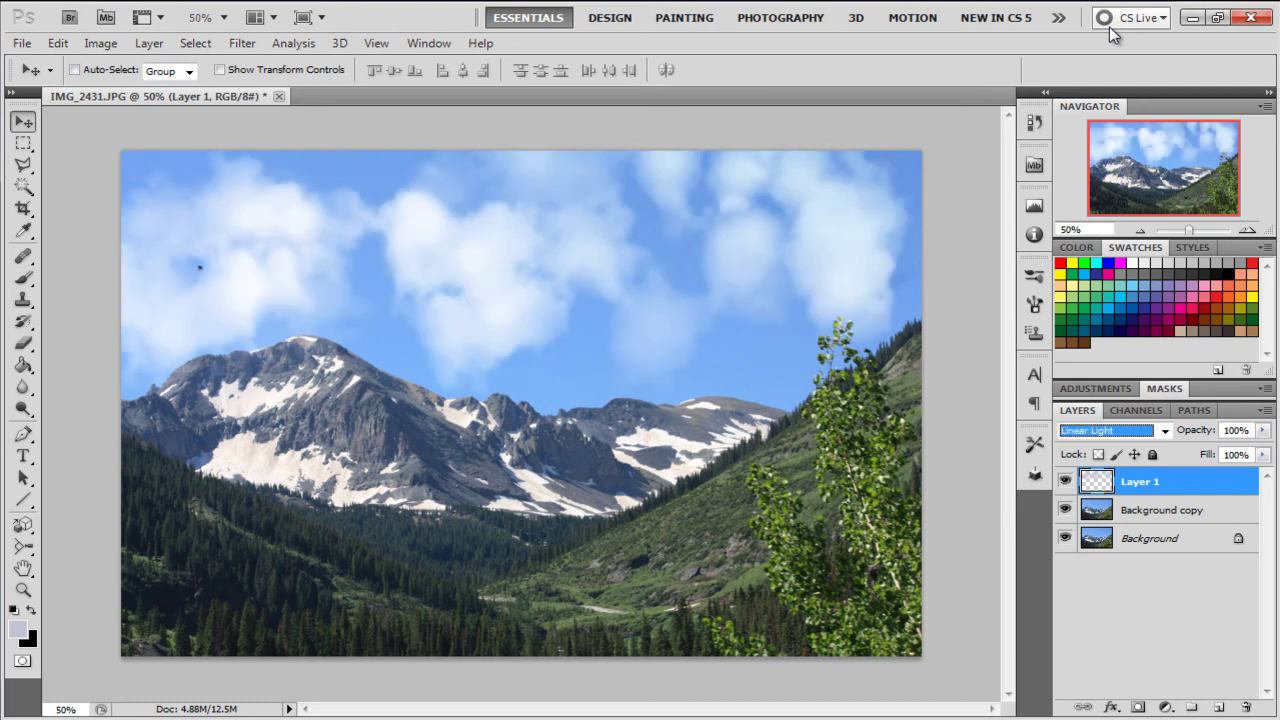
key(Down)
key(Down)
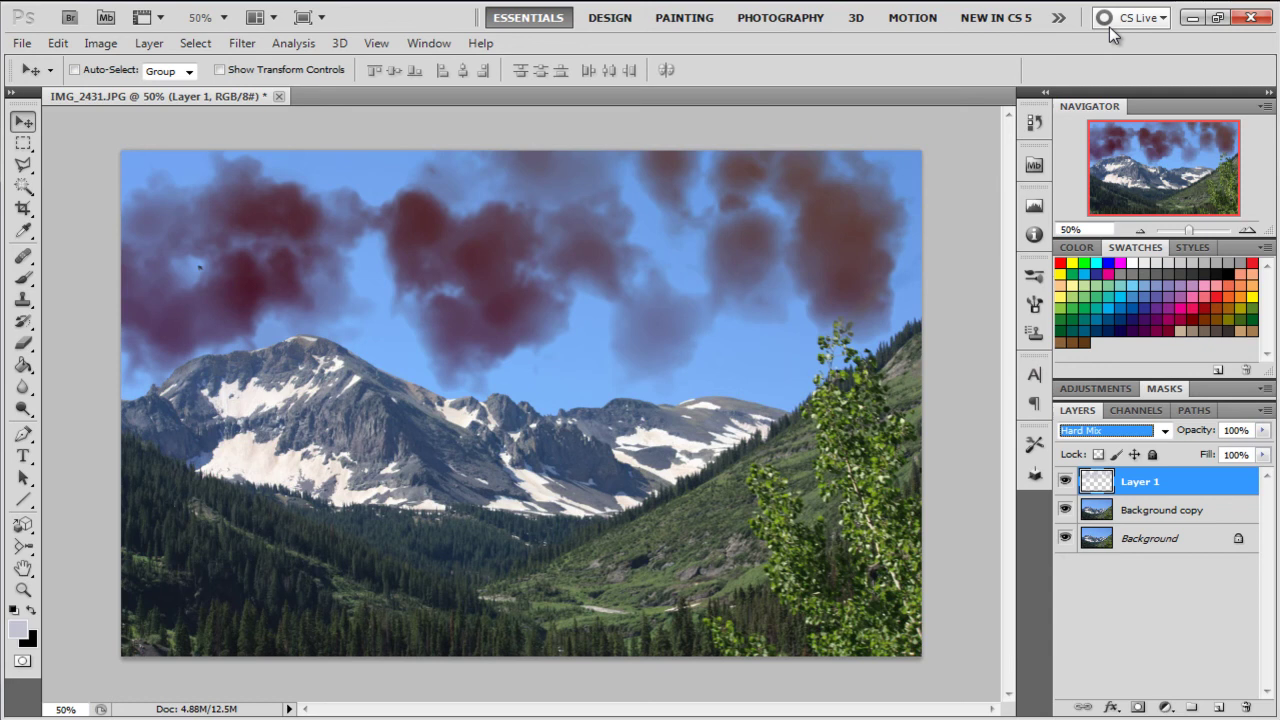
key(Down)
key(Down)
key(Down)
key(Down)
key(Down)
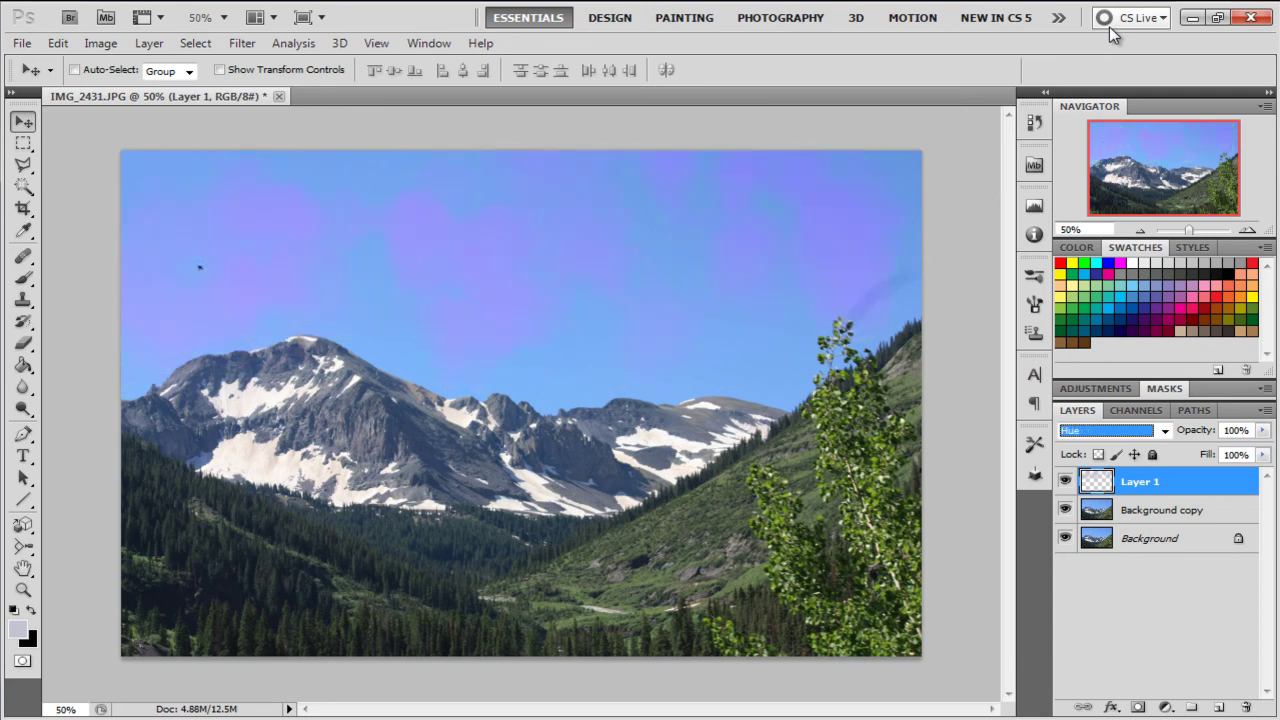
key(Down)
key(Down)
key(Down)
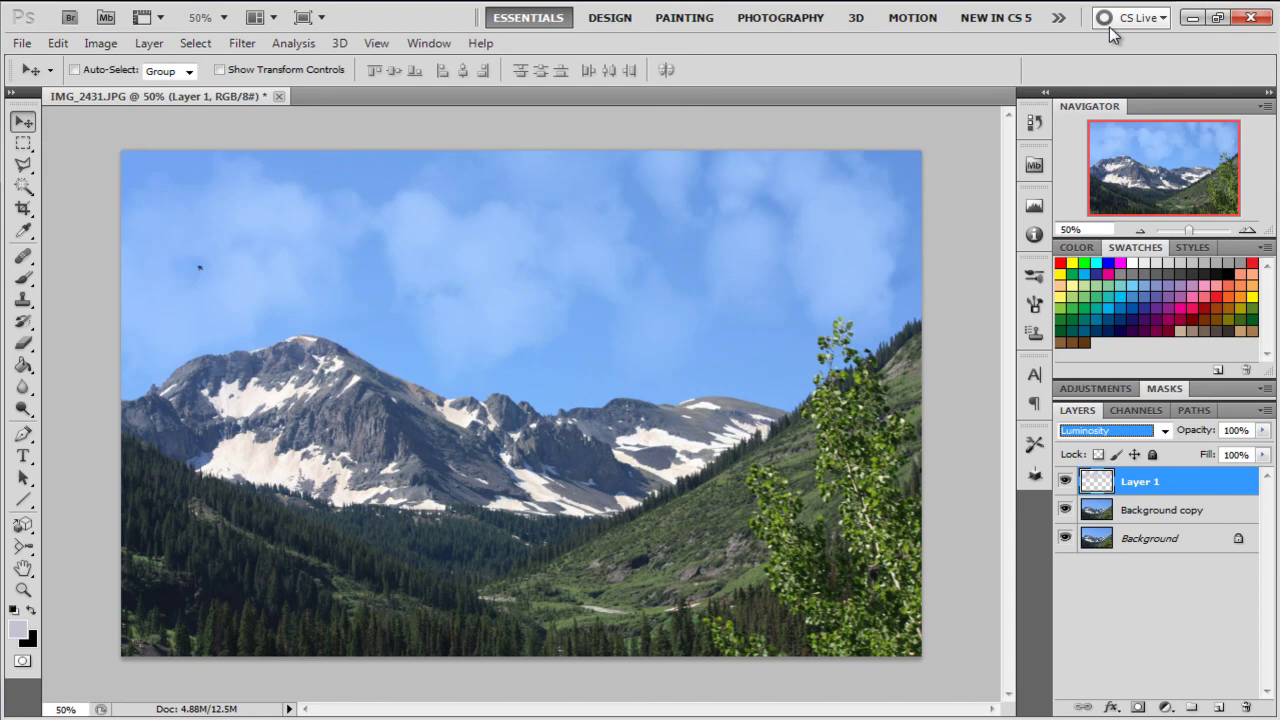
key(Up)
key(Up)
key(Up)
key(Up)
key(Up)
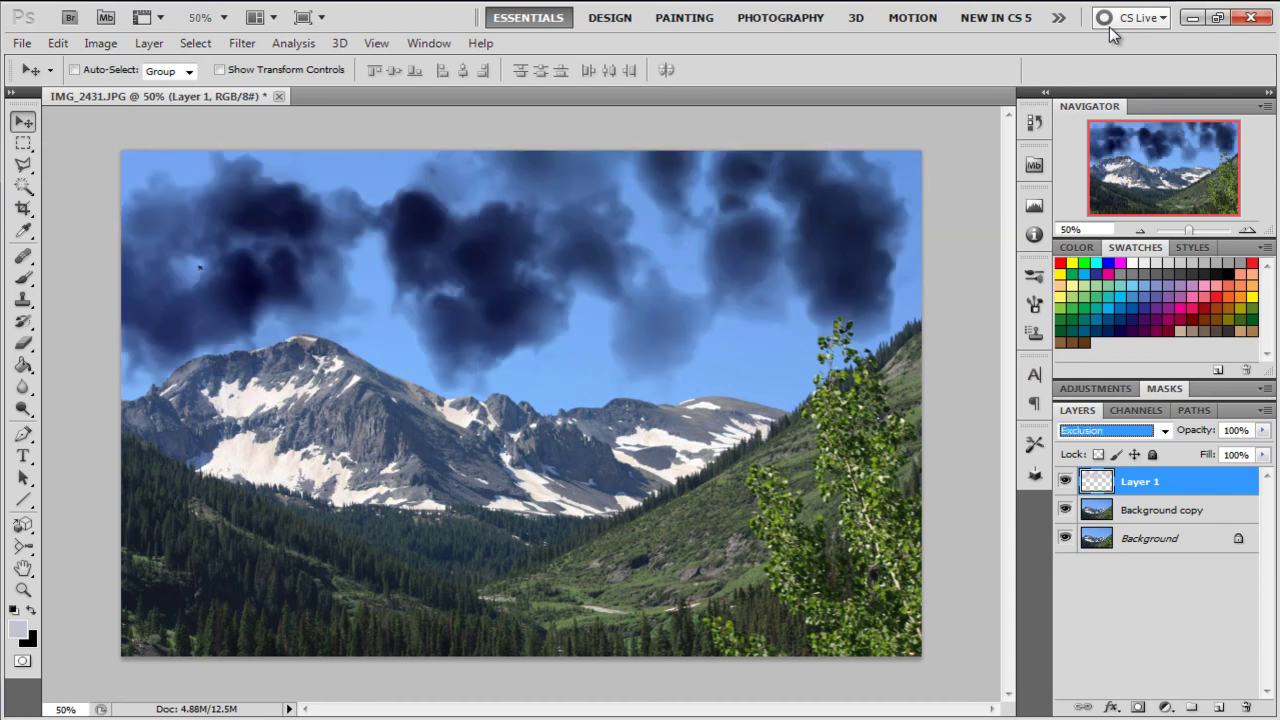
key(Up)
key(Up)
key(Up)
key(Up)
key(Up)
key(Up)
key(Up)
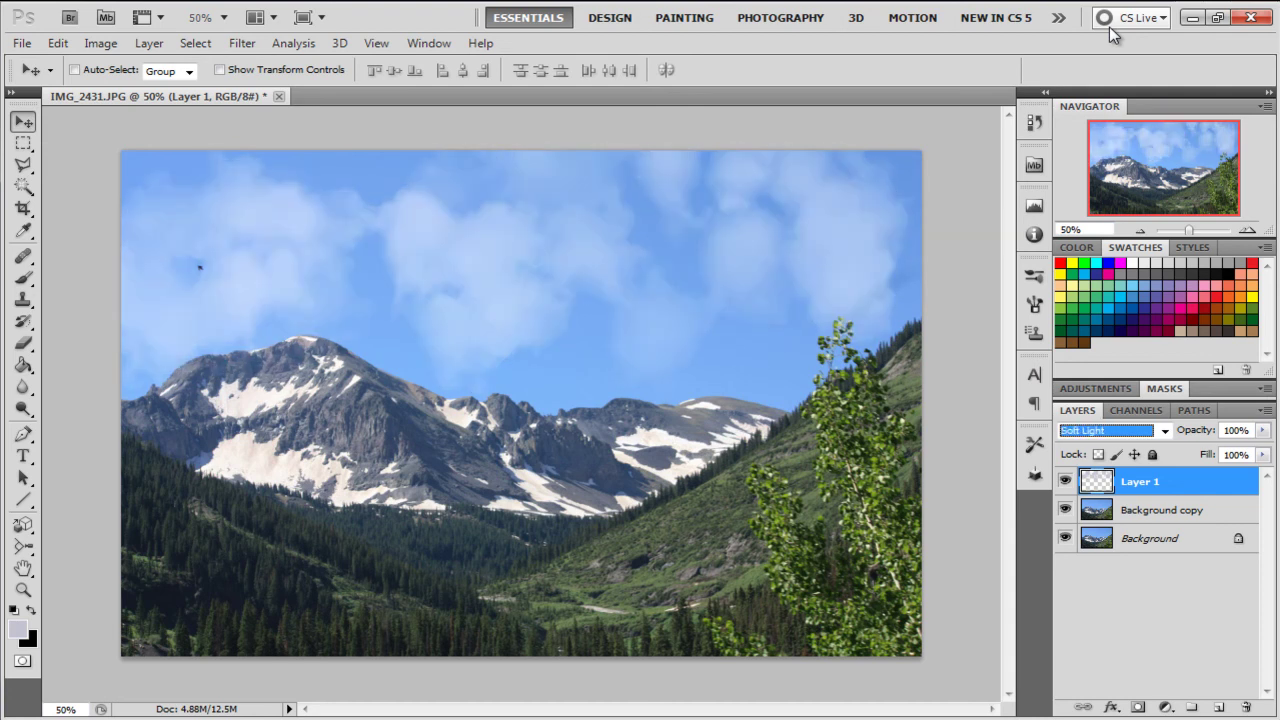
key(Up)
key(Up)
key(Up)
key(Up)
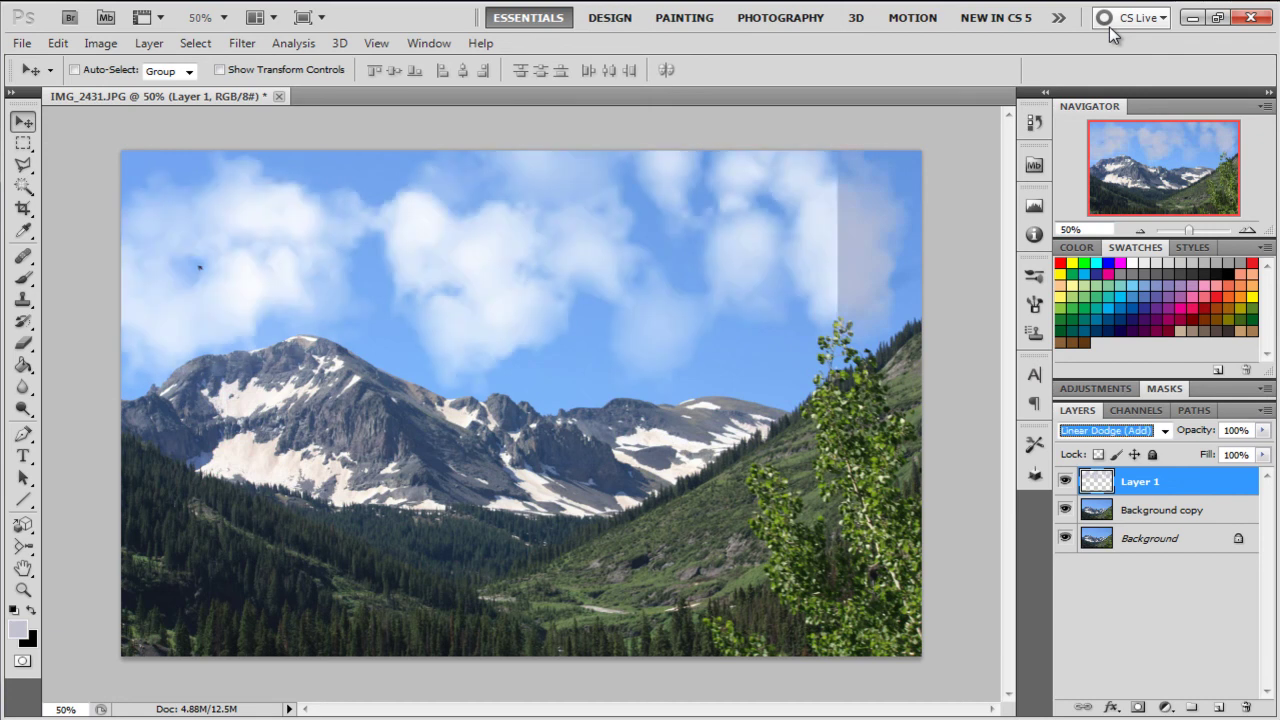
key(Up)
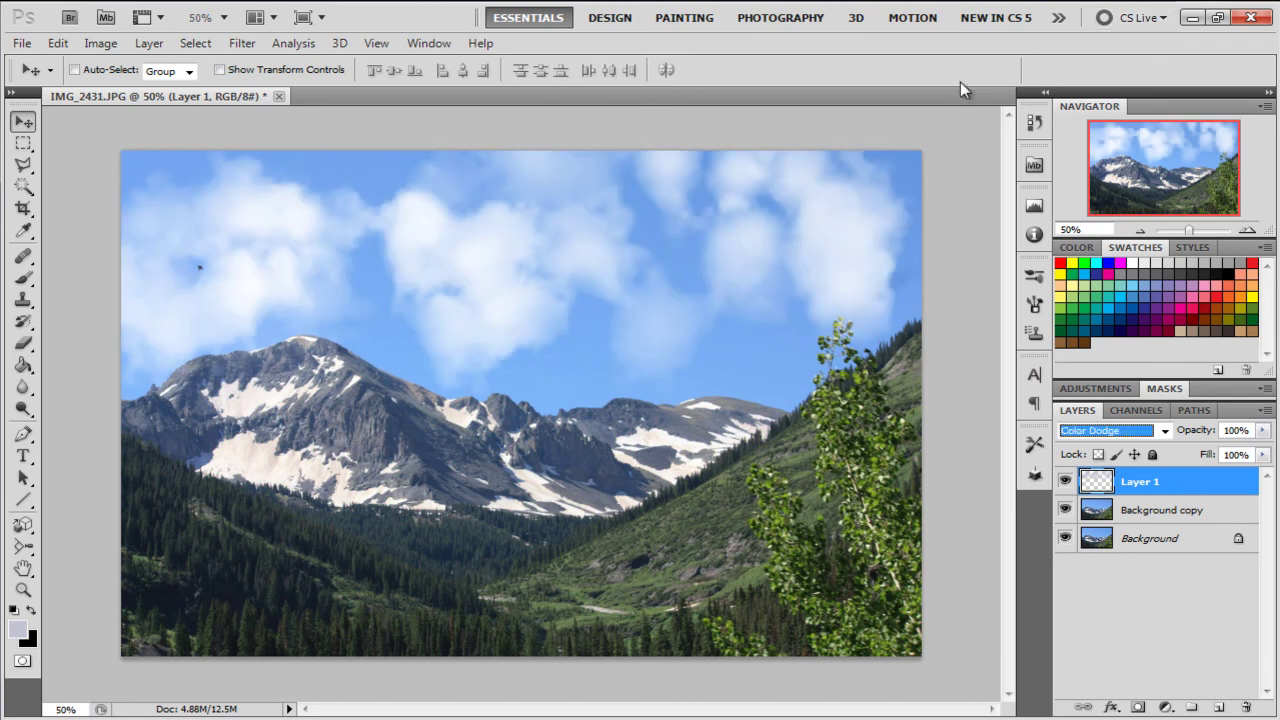